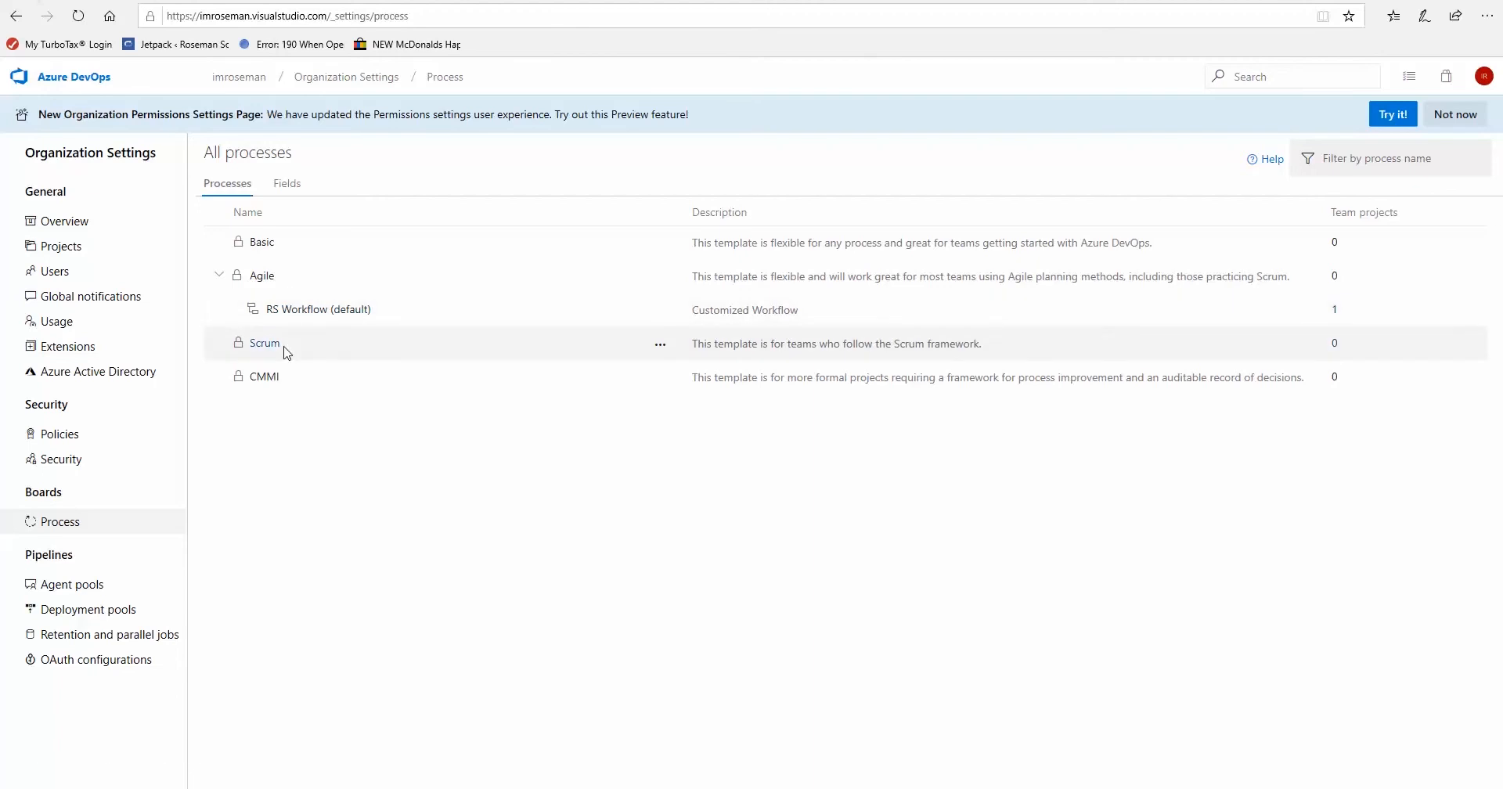
Open the User Story work item type of the RS Workflow process.
left_click(297, 317)
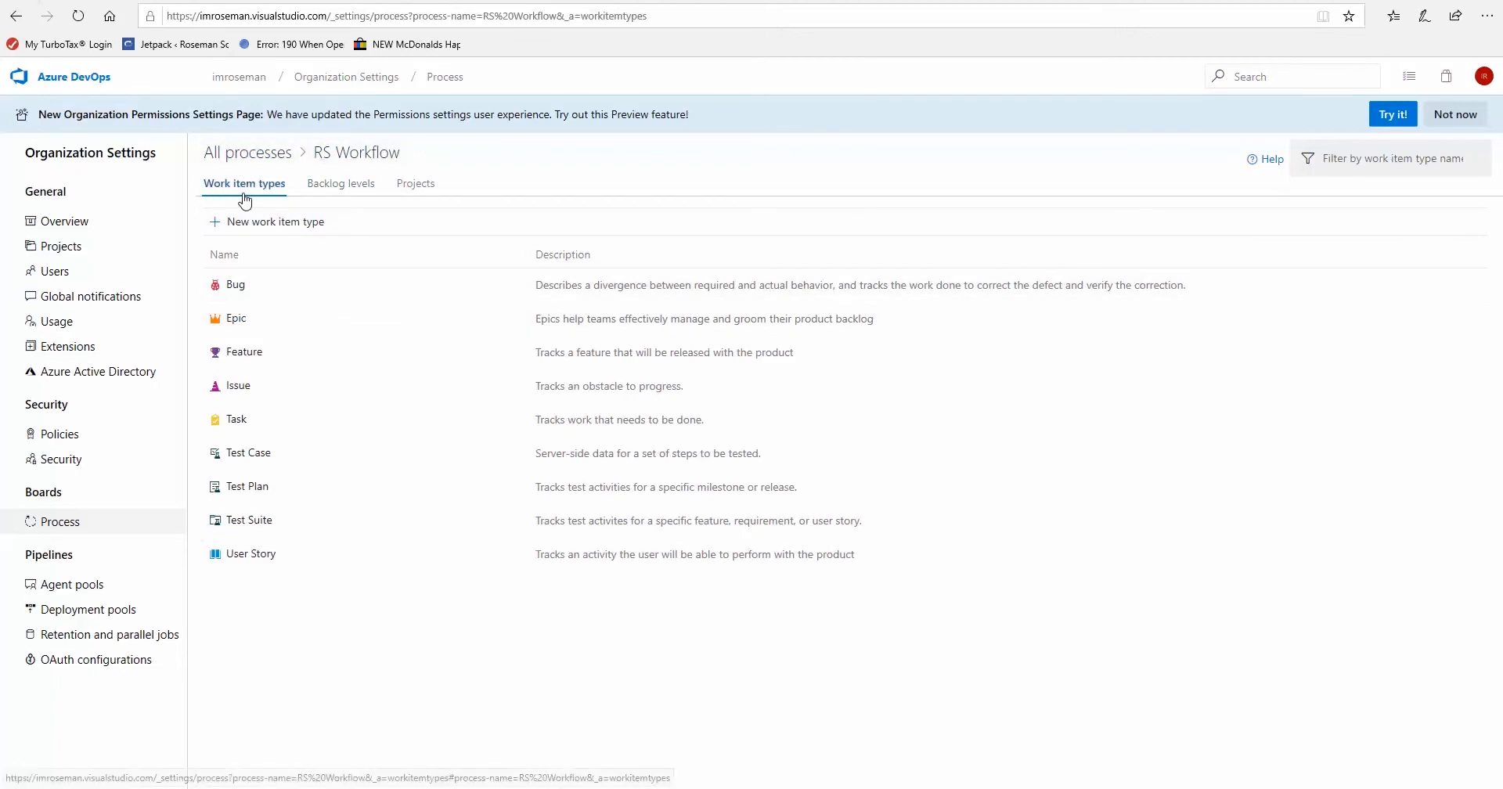
left_click(254, 555)
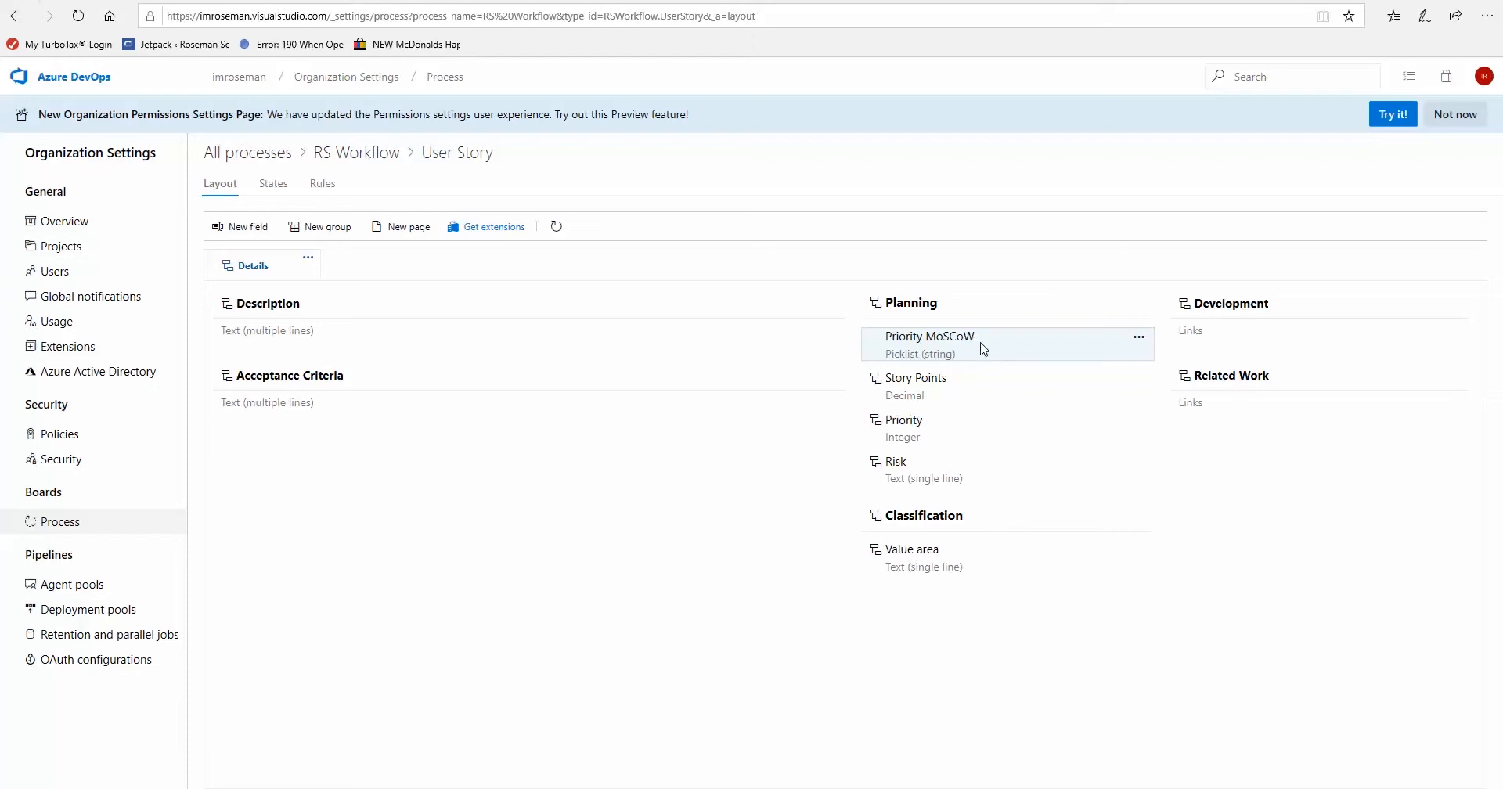
Examine the Priority MoSCoW field's group placement and picklist definition, leaving the field unedited.
left_click(1140, 340)
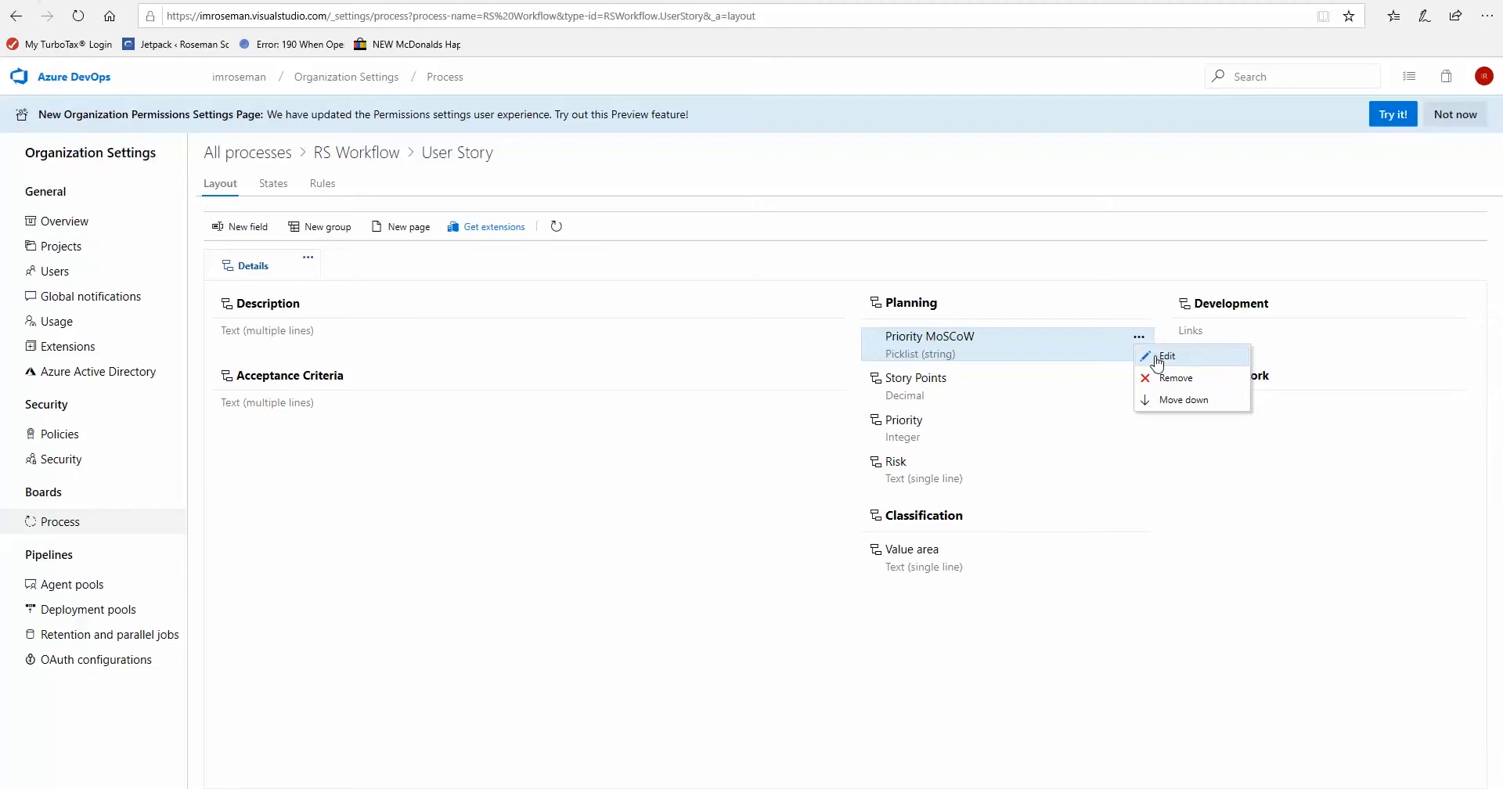
left_click(1158, 359)
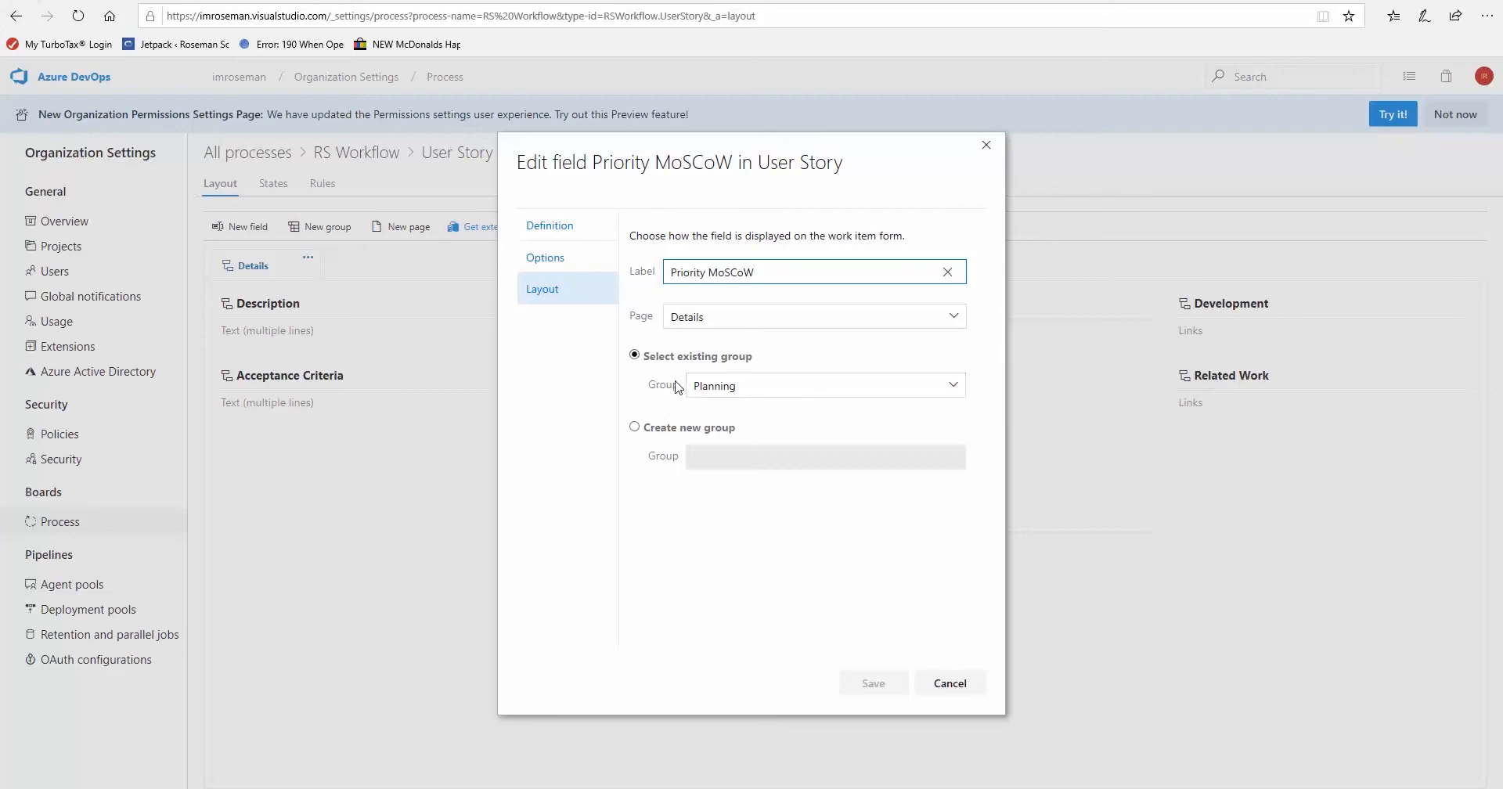
left_click(955, 386)
left_click(952, 387)
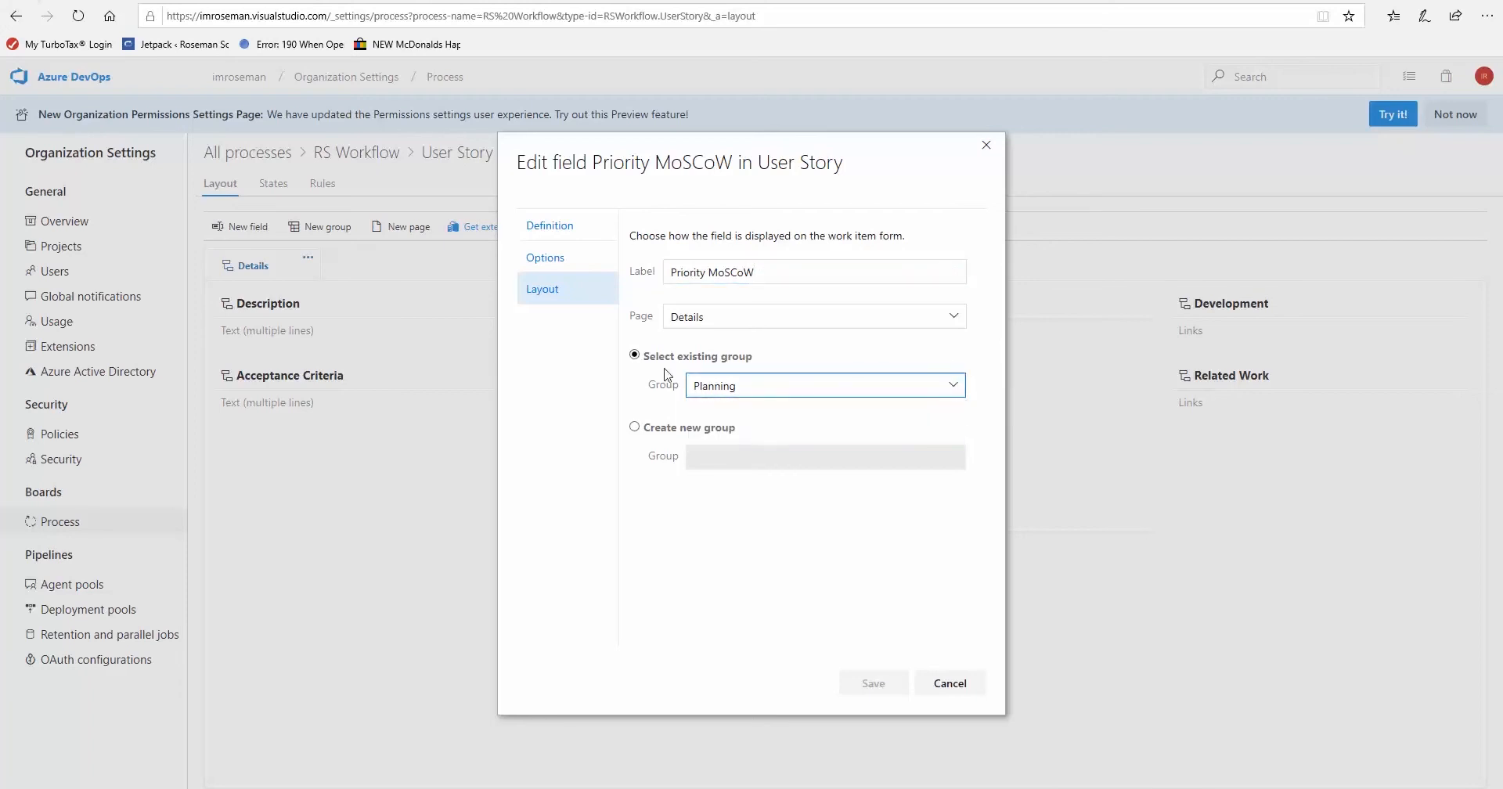
left_click(571, 229)
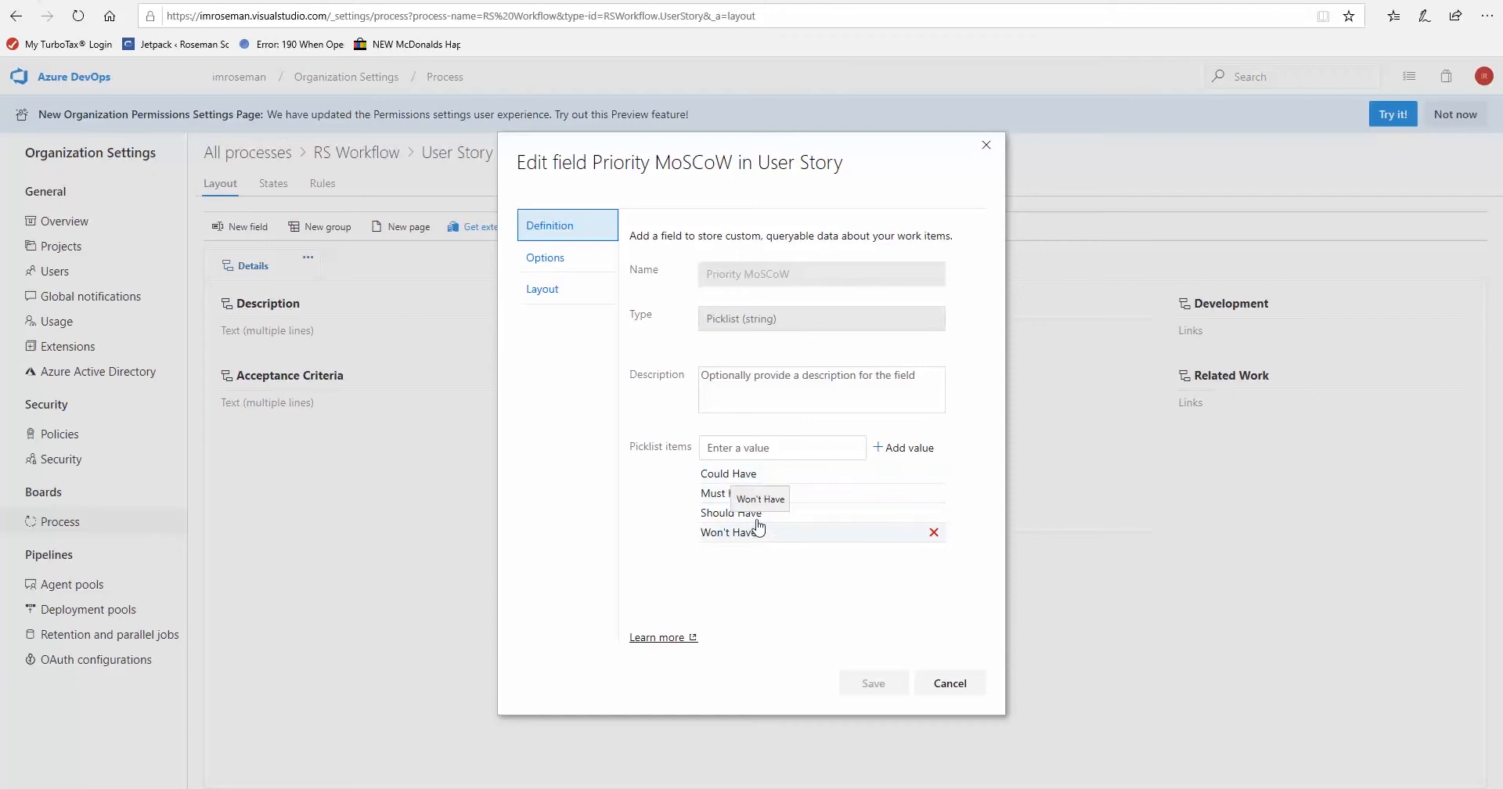
left_click(961, 685)
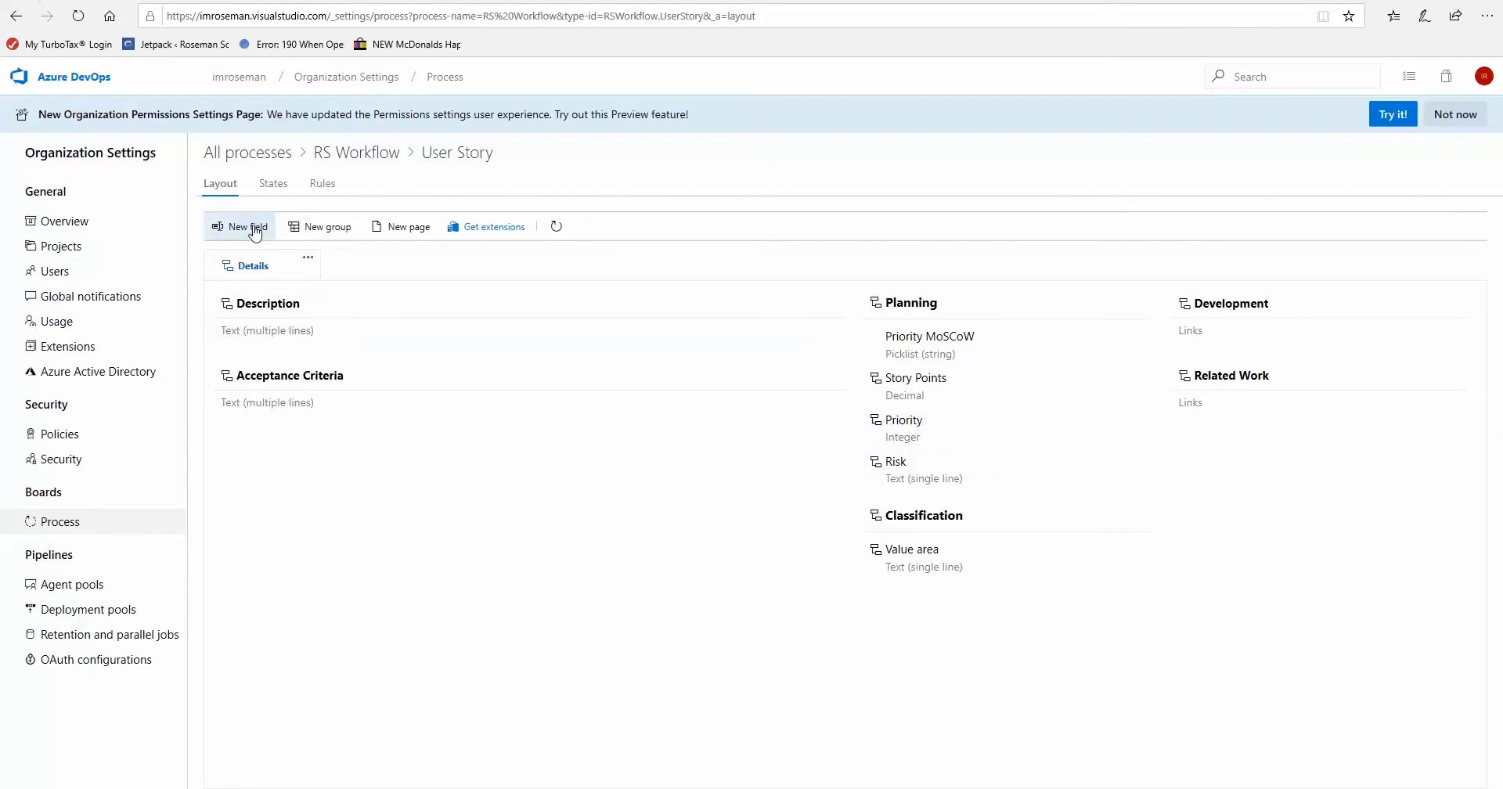
Start a new field for the User Story type and name it Release Version.
left_click(255, 233)
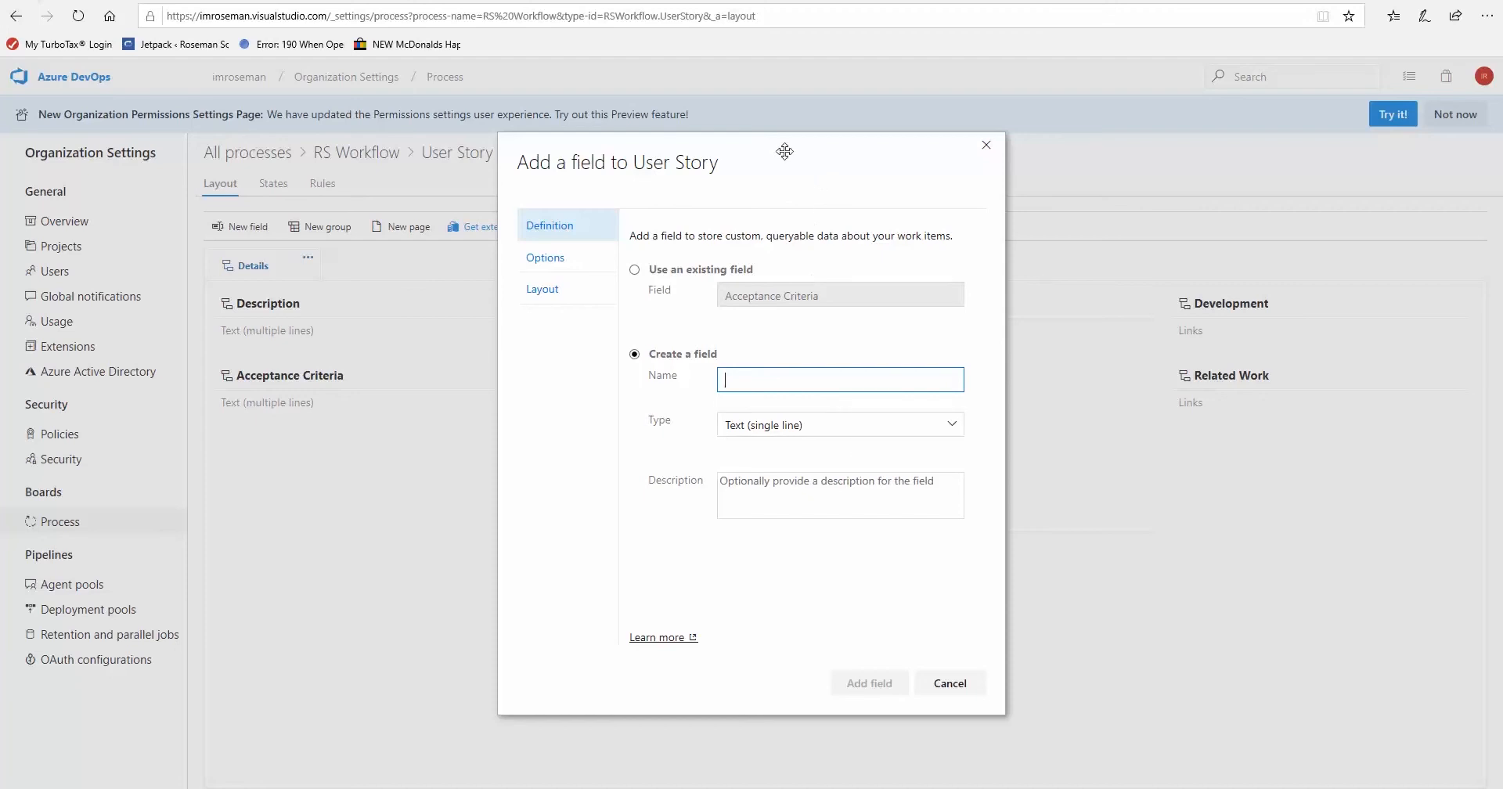
left_click_drag(786, 151, 671, 154)
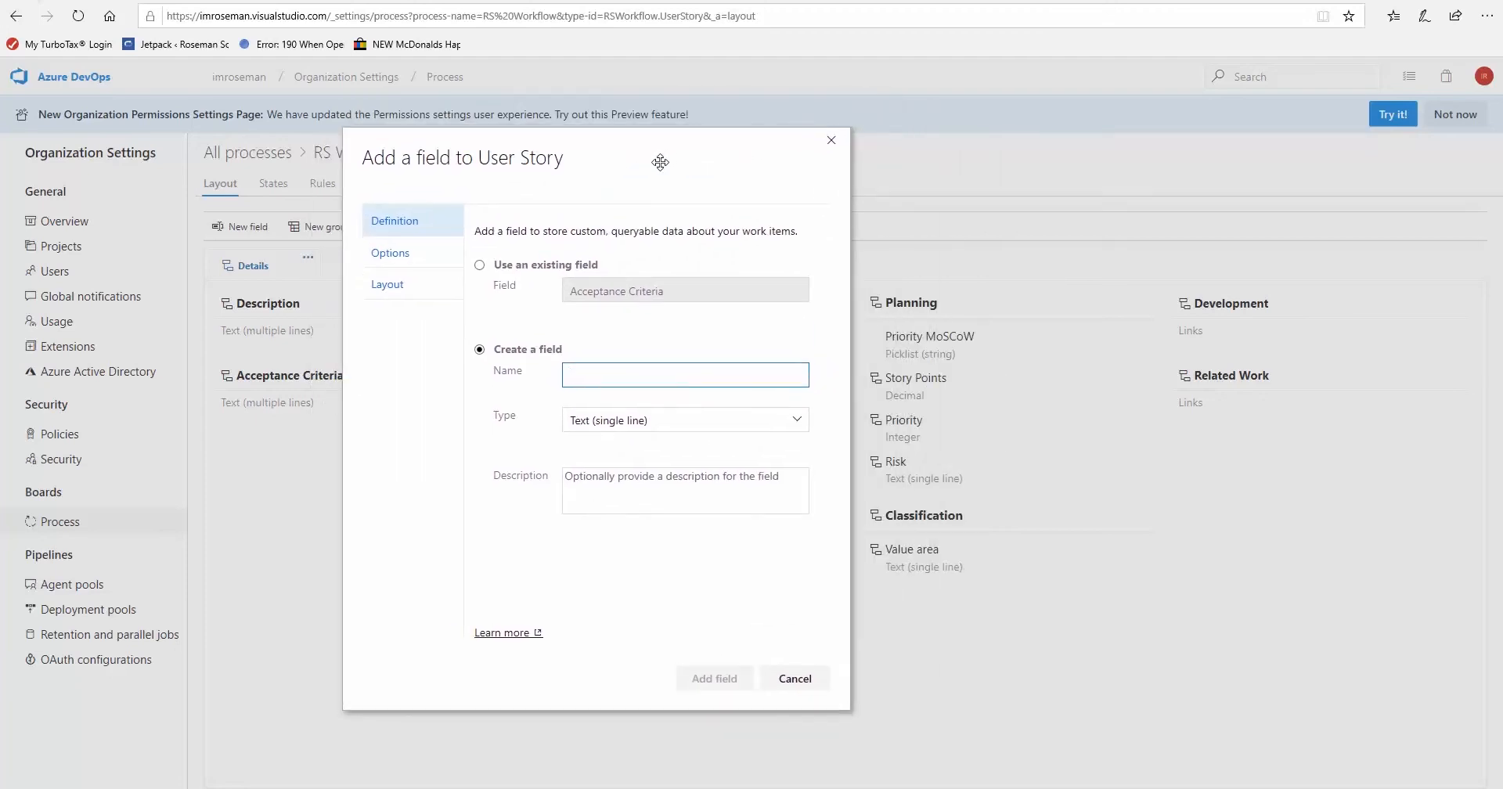
left_click(396, 266)
left_click(423, 217)
type("Release Version")
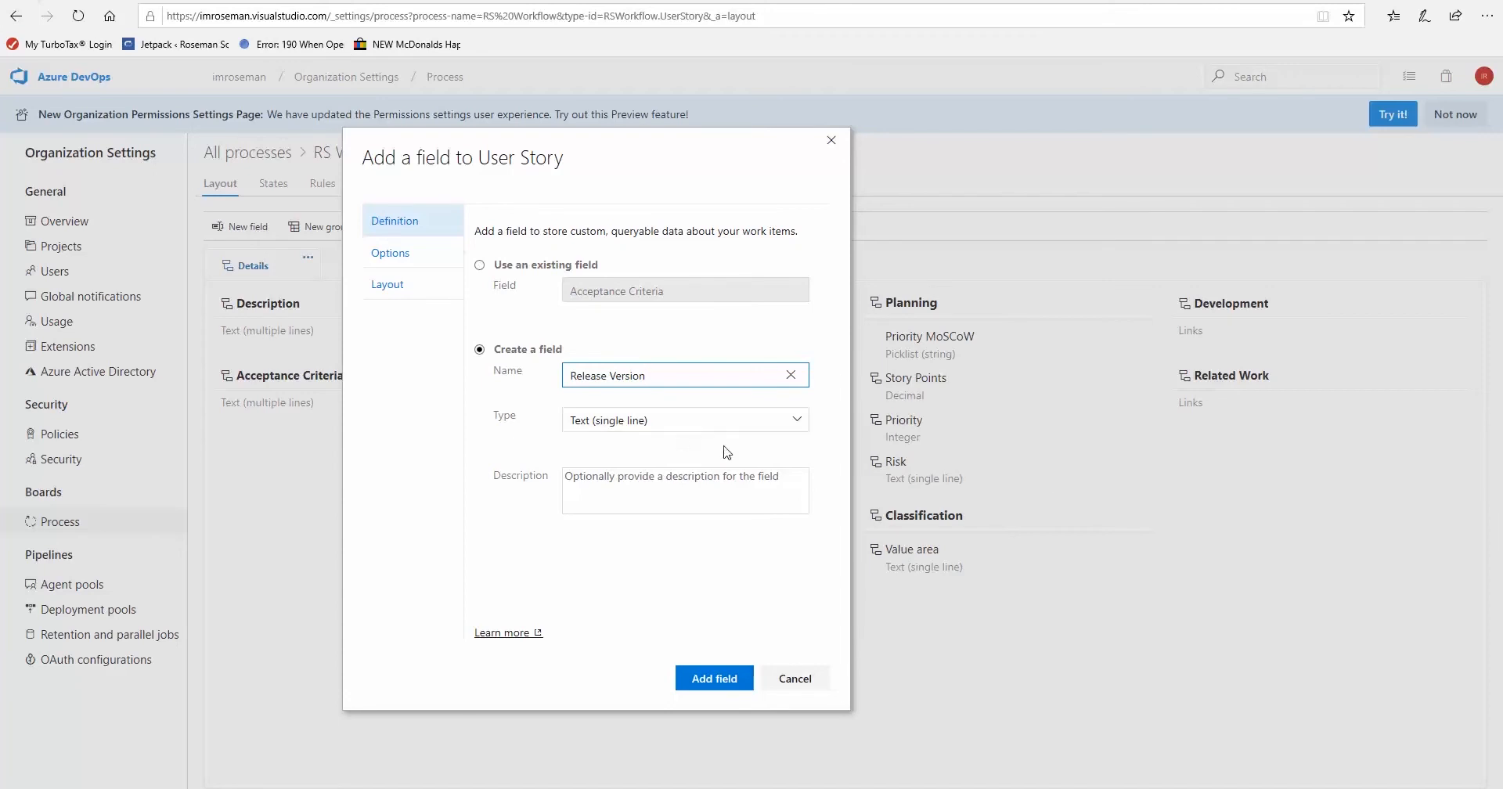
Try to define Release Version as Picklist (integer) with the item 1.0.
left_click(796, 420)
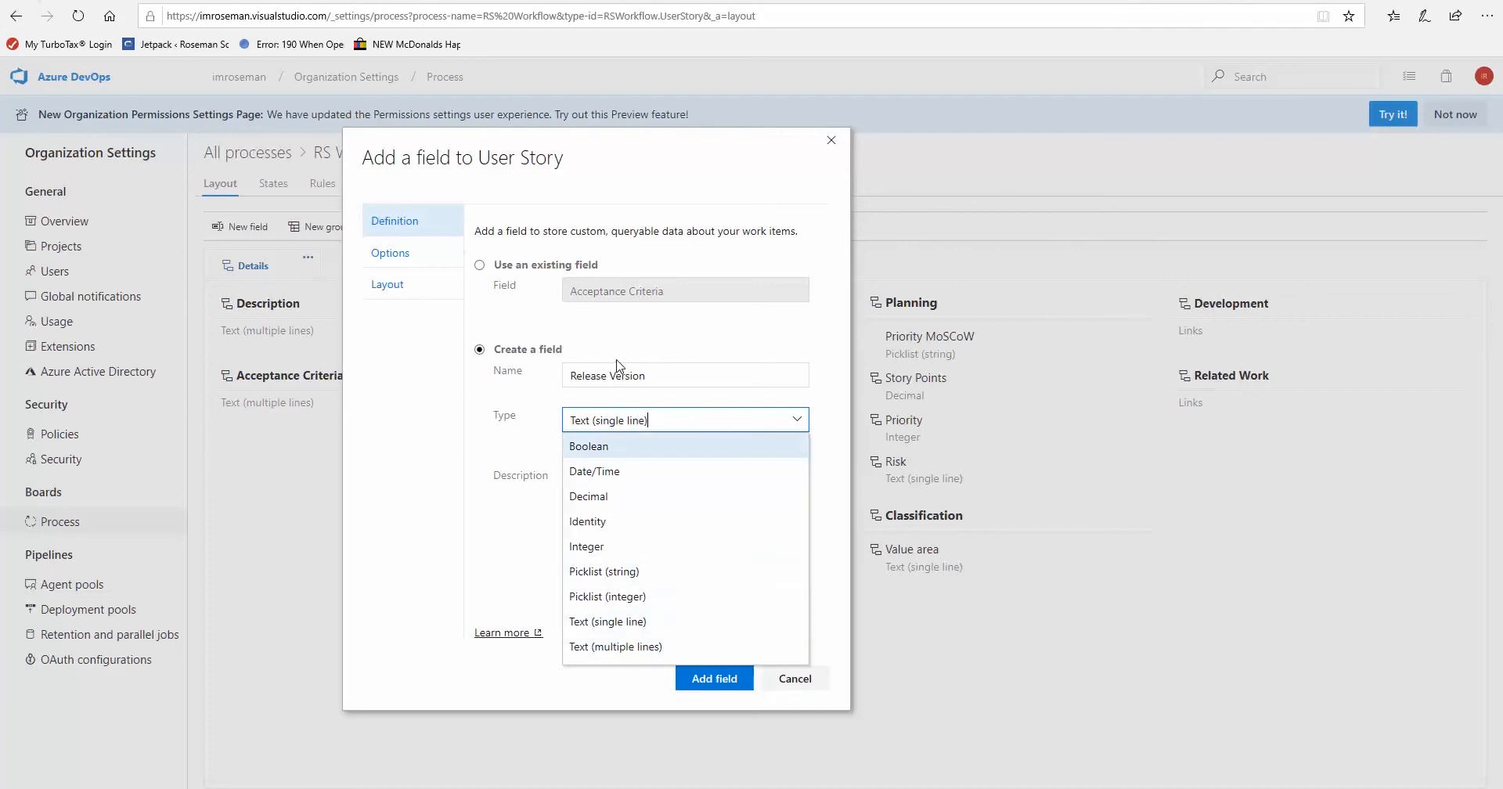
left_click(655, 598)
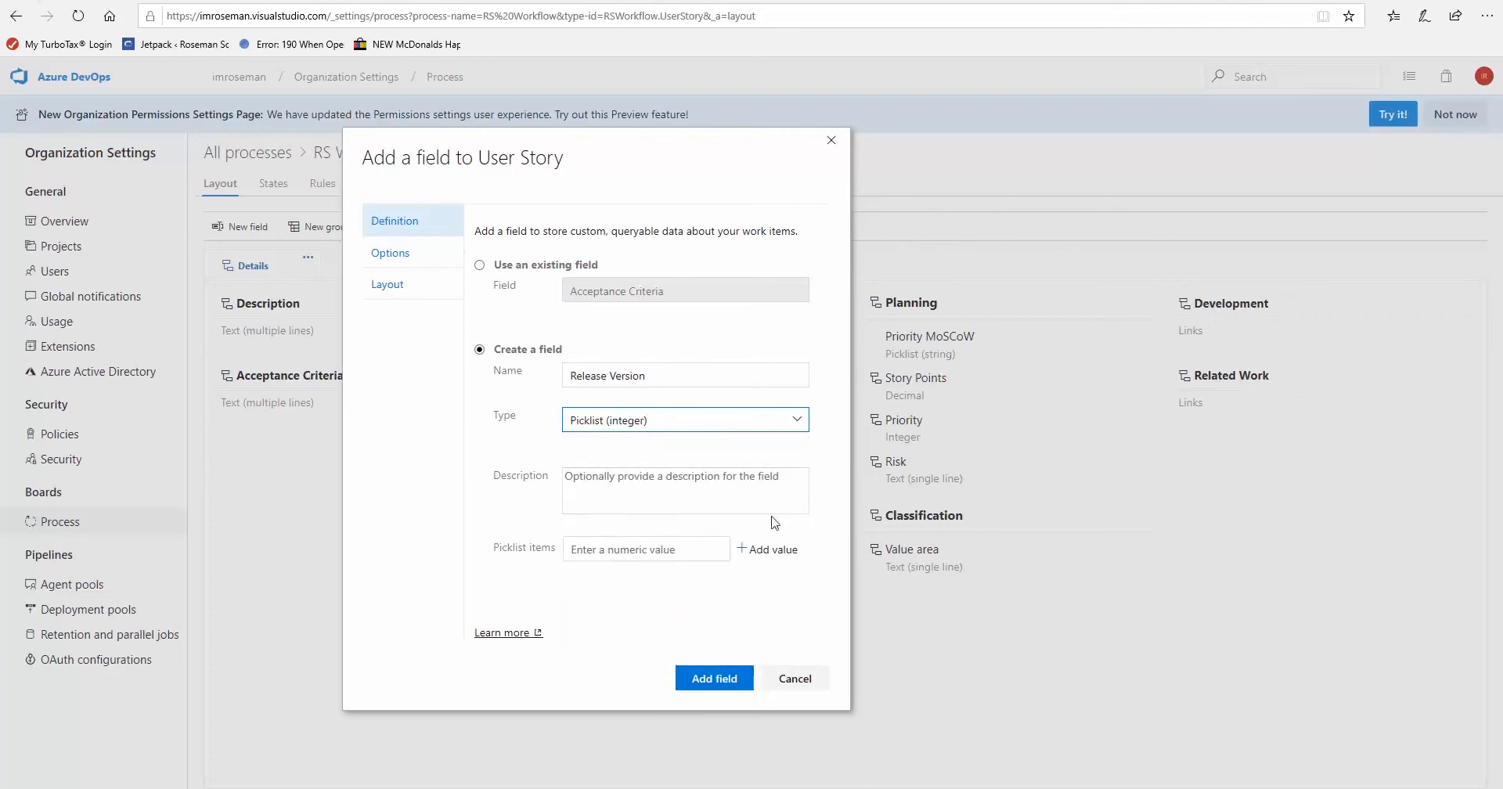
left_click(697, 488)
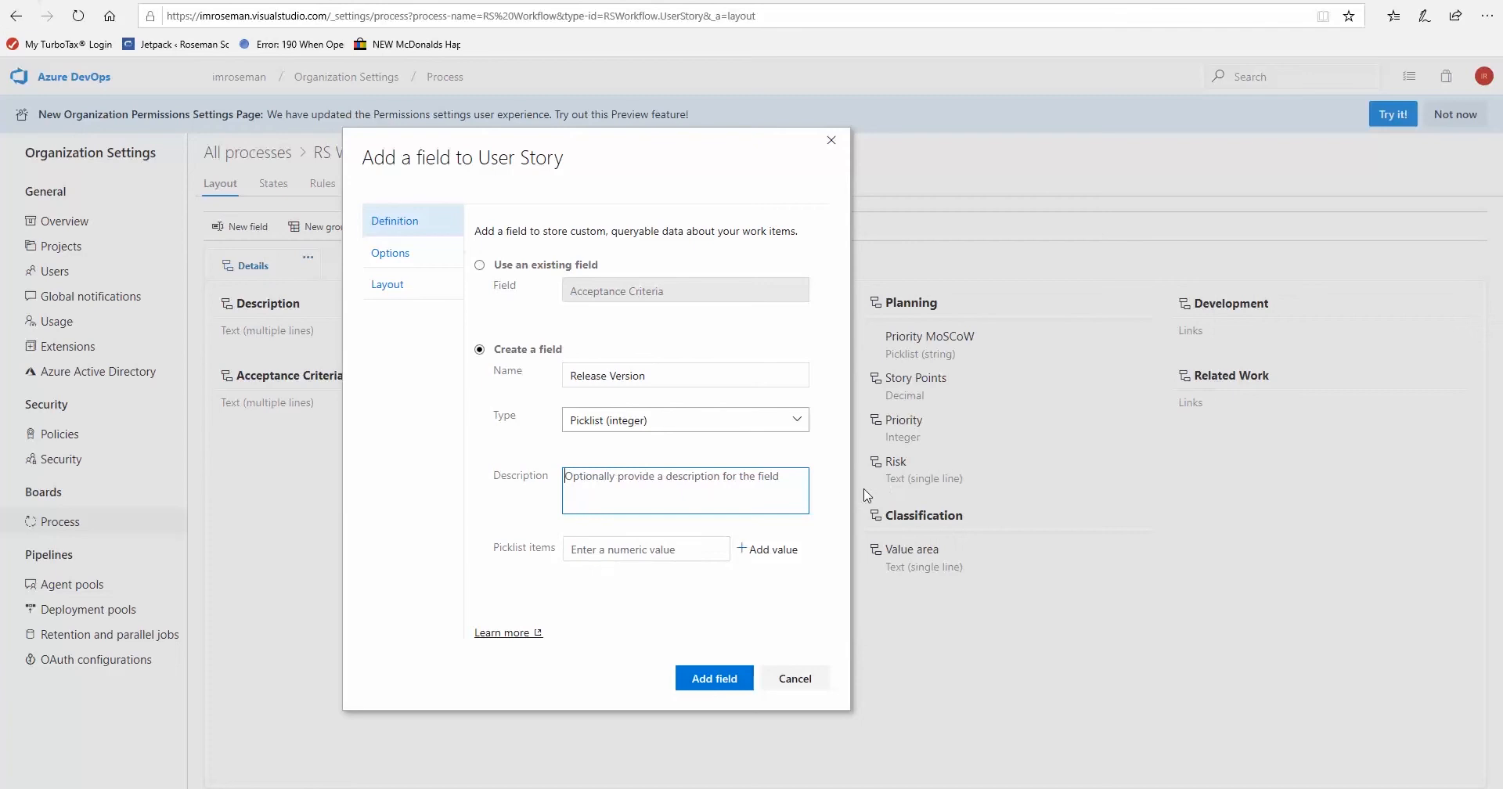
left_click(716, 554)
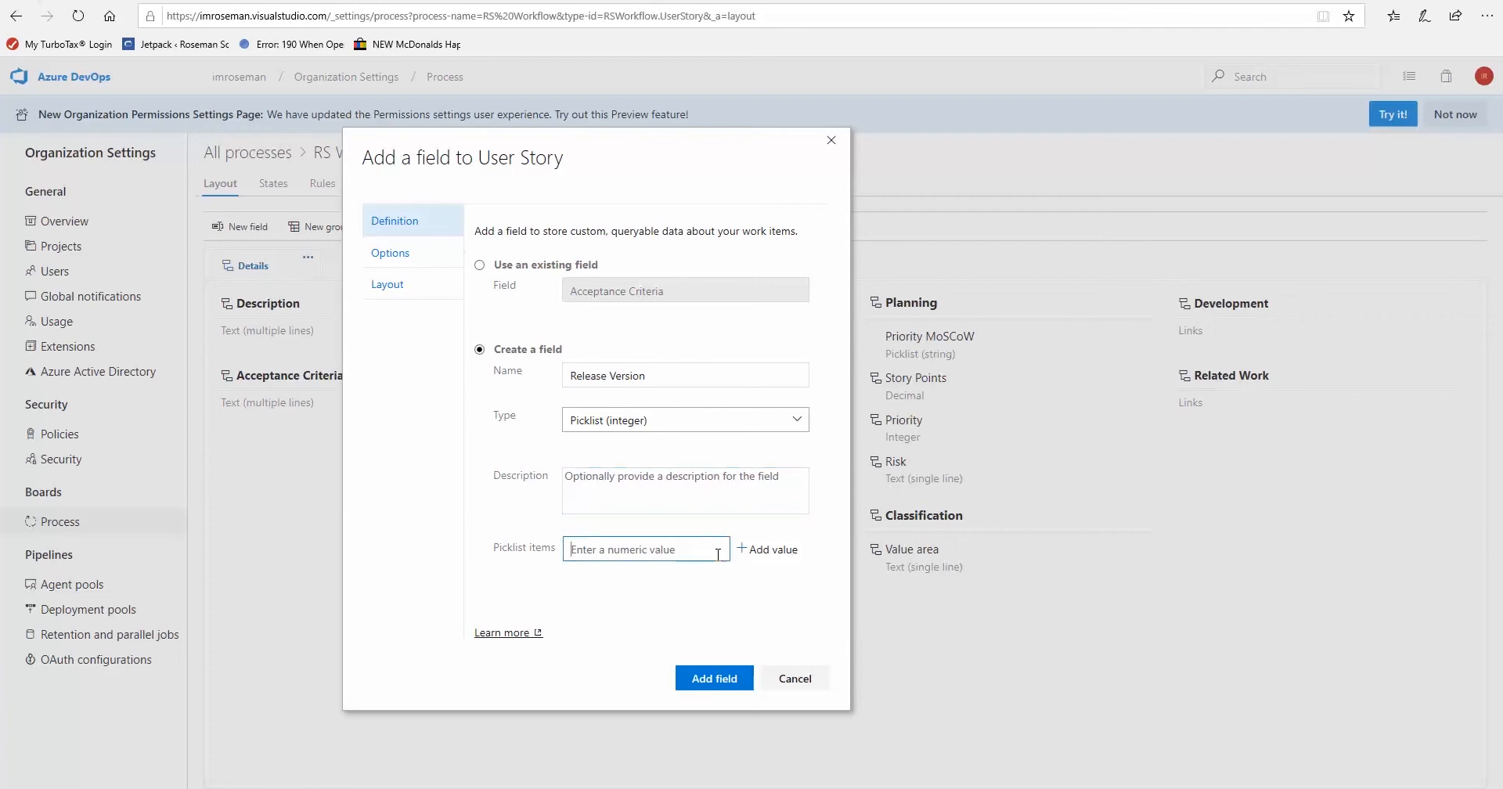
left_click(791, 554)
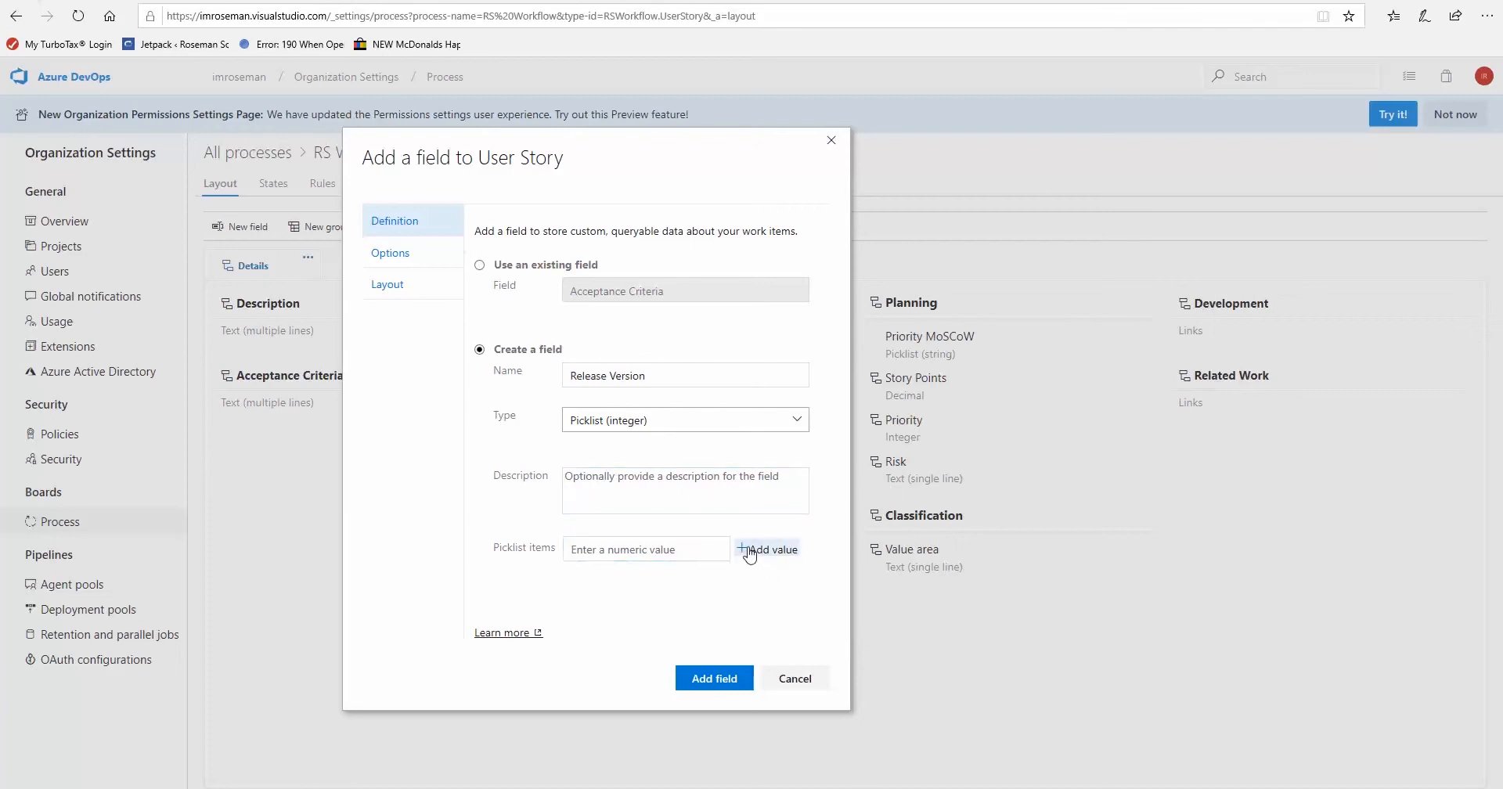
left_click(665, 554)
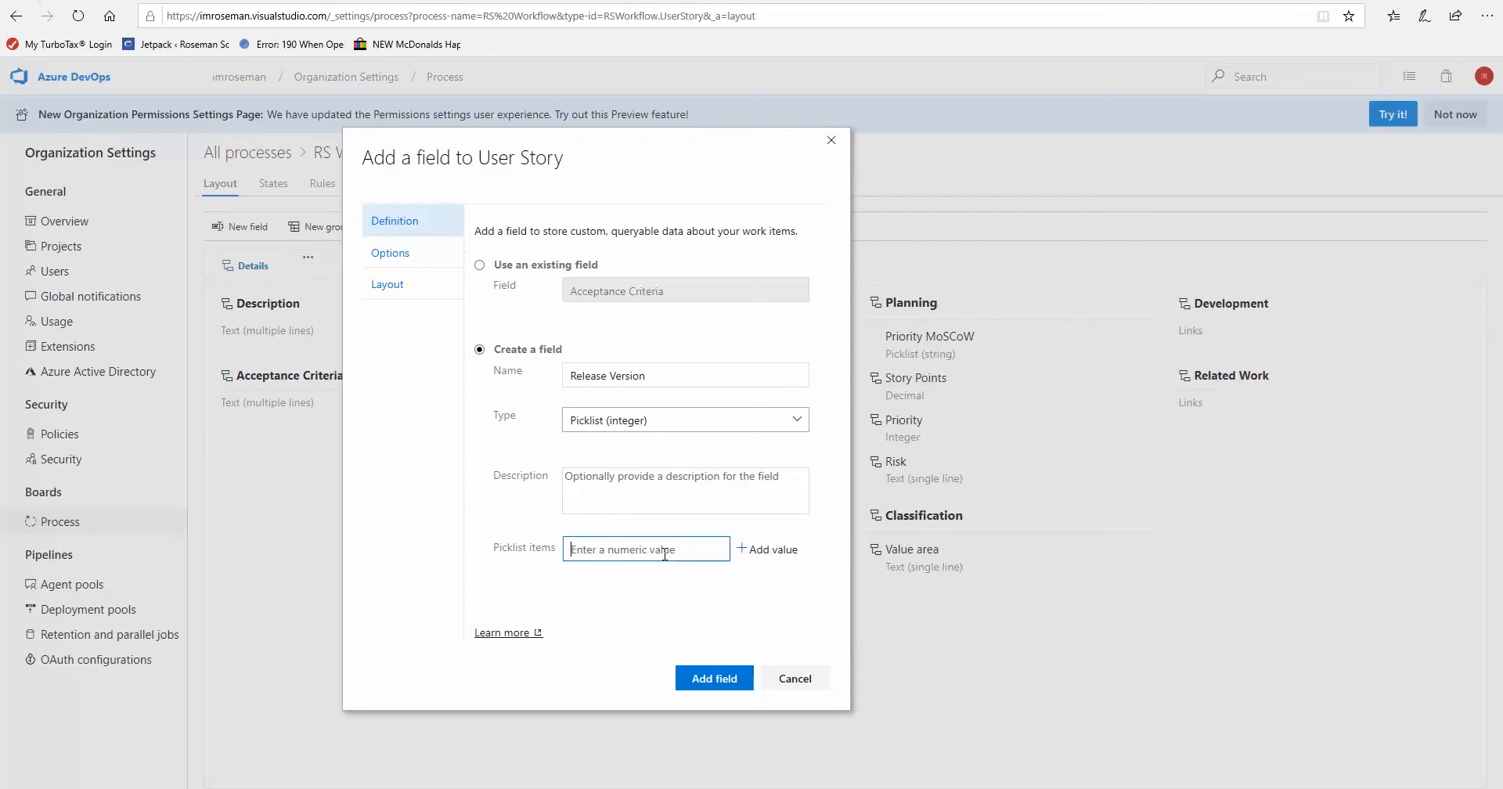
type("1.0")
left_click(765, 552)
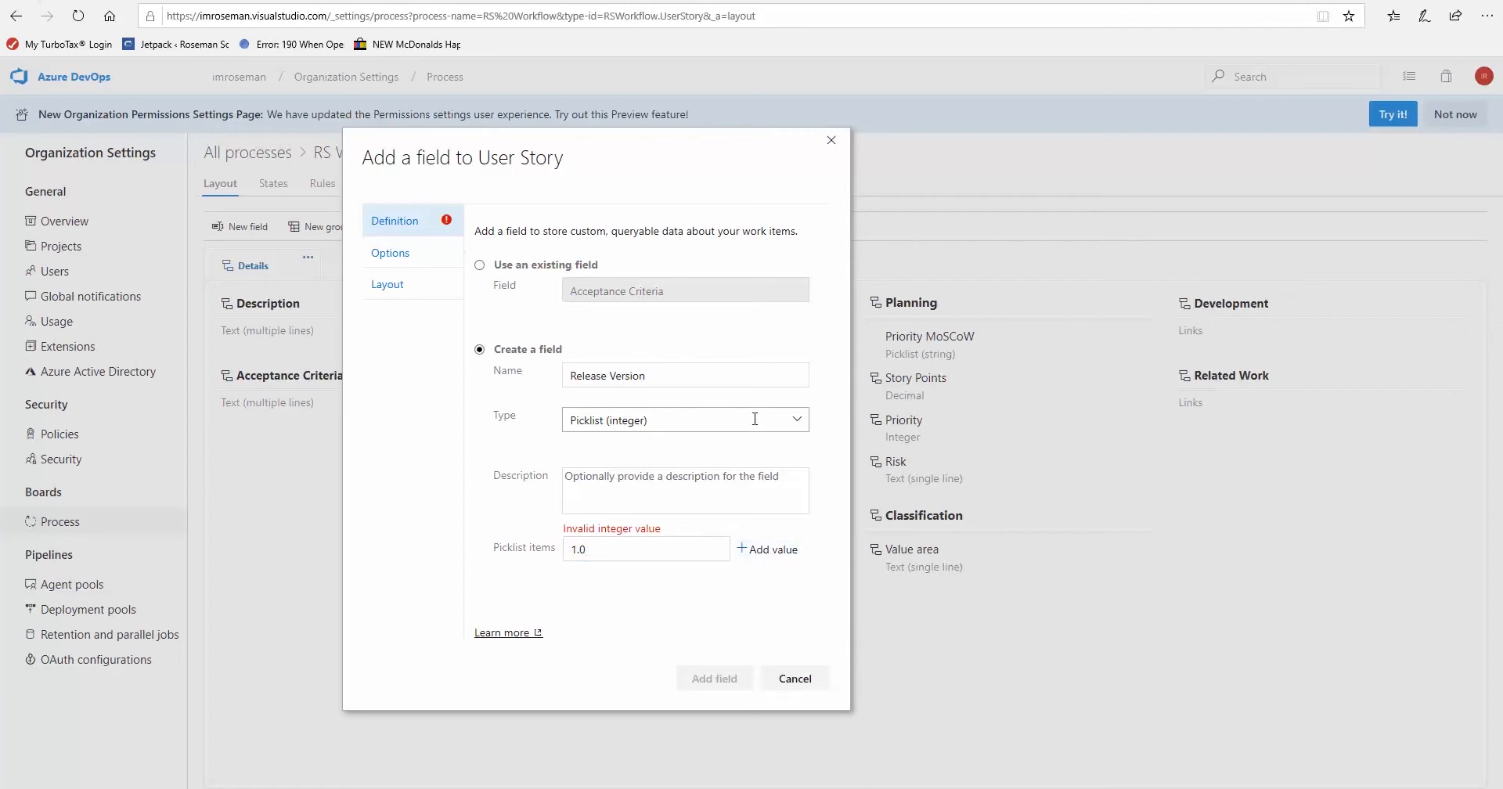
Set the Release Version field's type to Picklist (string) and add the picklist items 1.0 and 1.1.
left_click(799, 424)
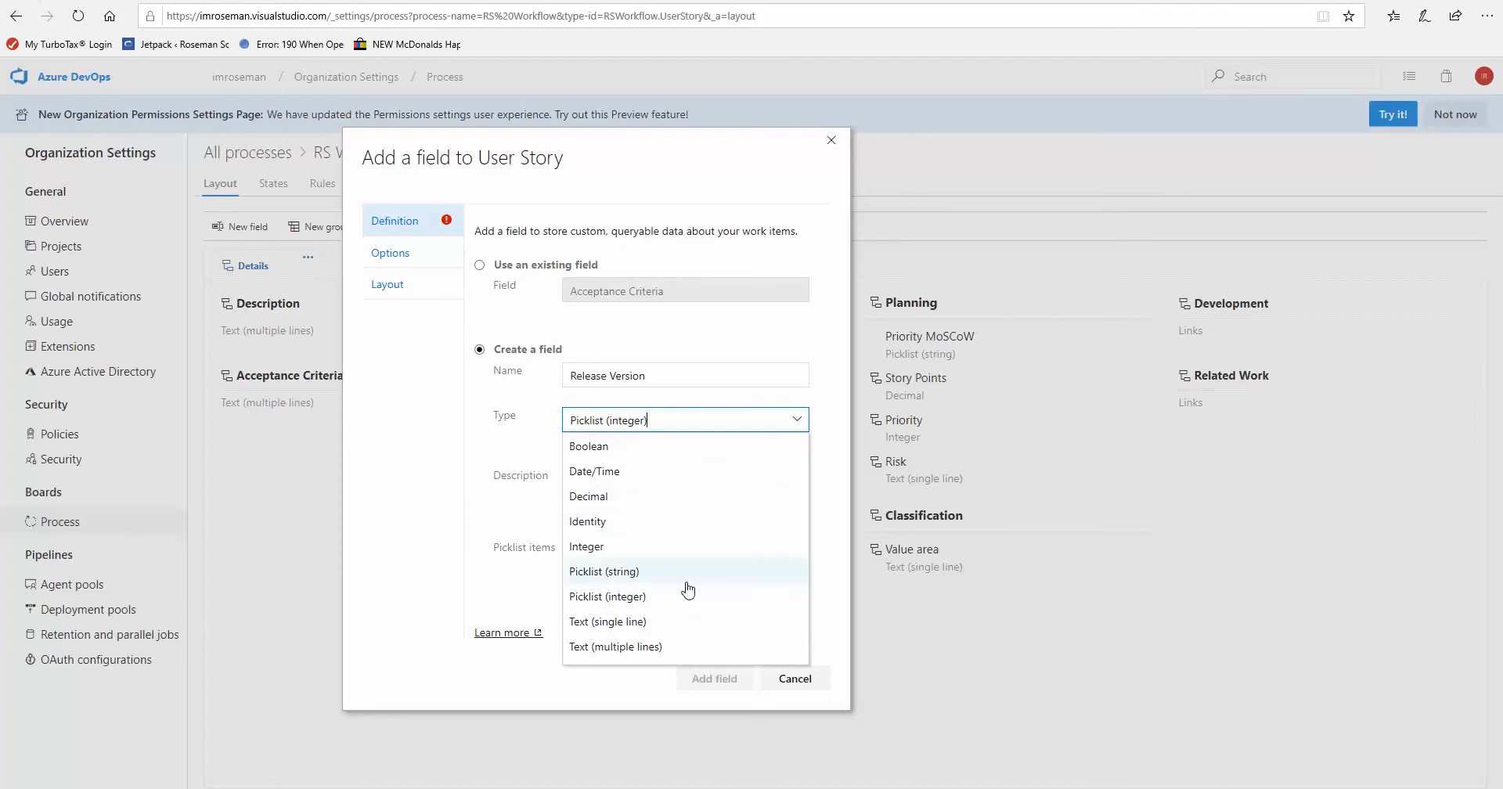
left_click(685, 573)
left_click(586, 549)
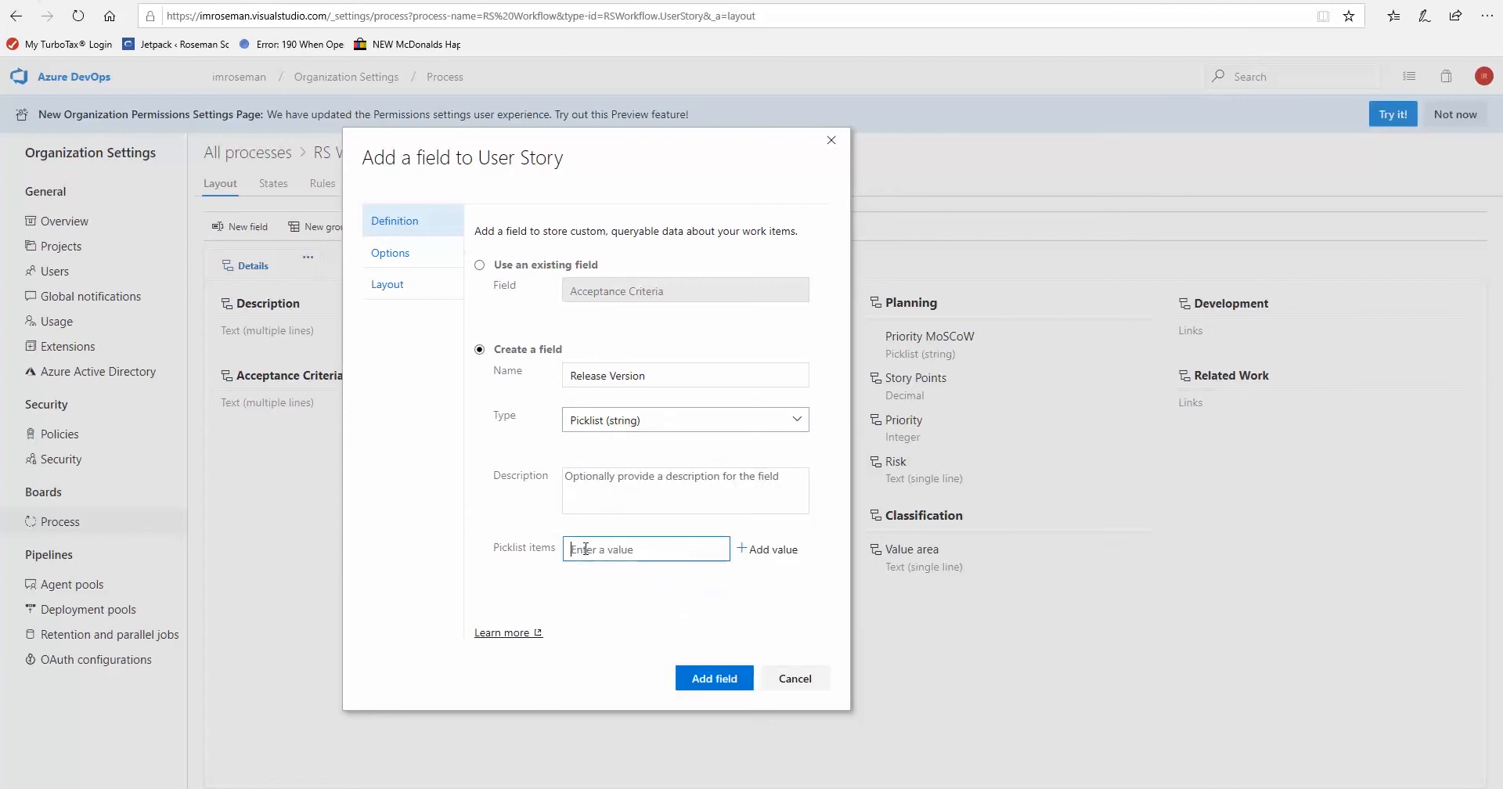
type("1")
left_click(770, 550)
type("1.1")
left_click(775, 550)
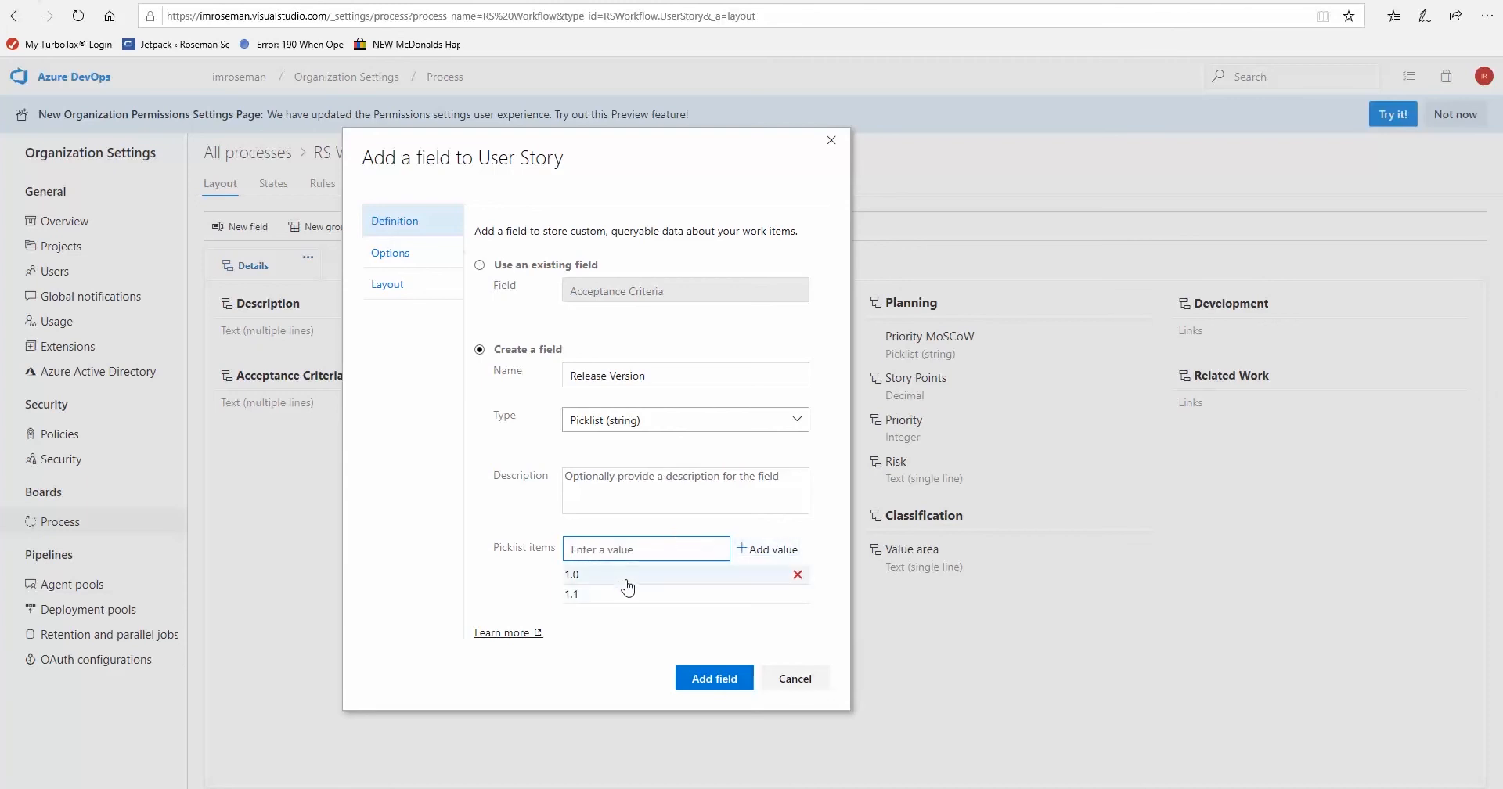
Add 2.0, 3.0 and .5 (Beta) to the Release Version picklist items.
type("2")
left_click(771, 550)
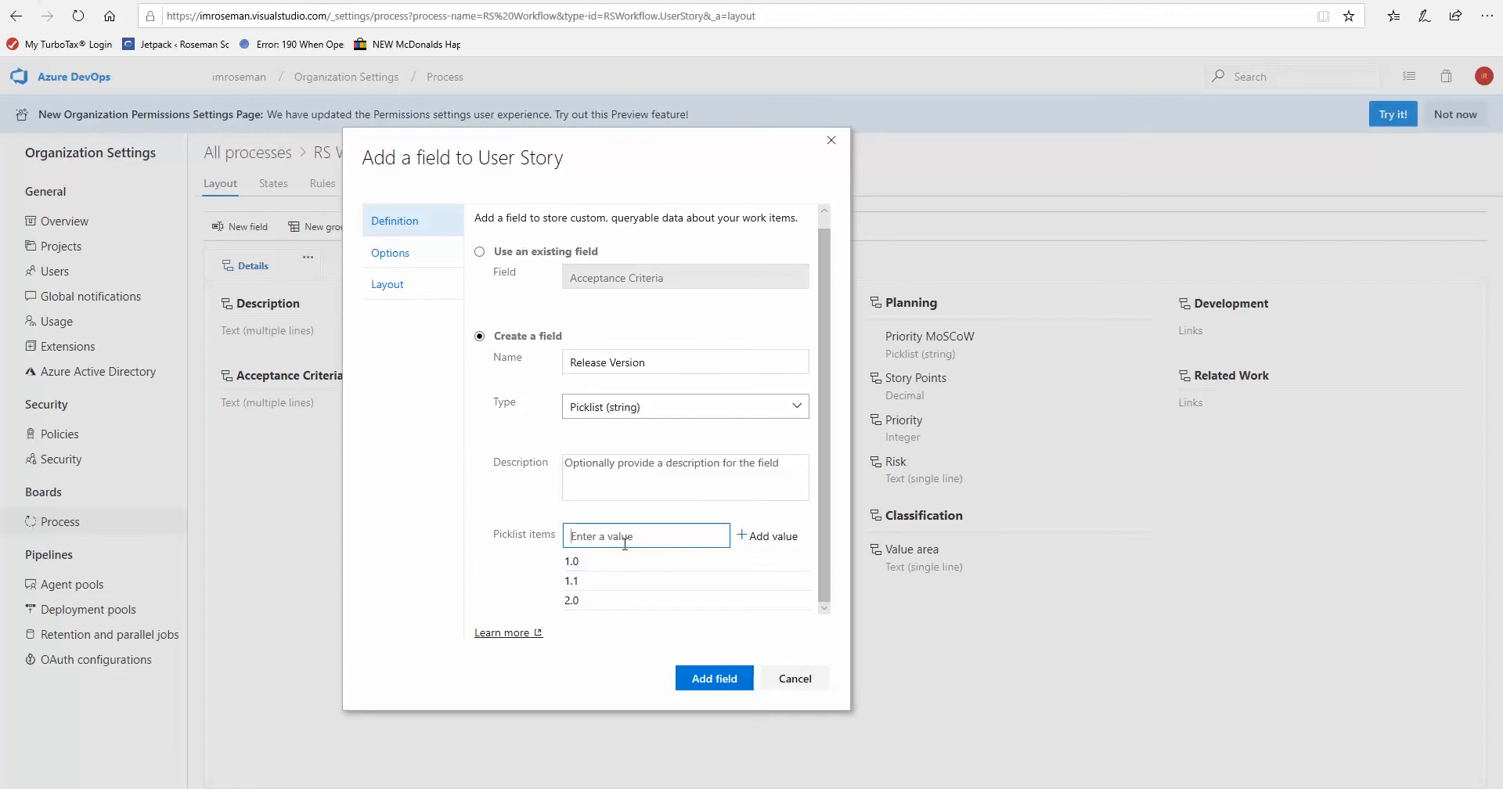
type("3.0")
left_click(769, 542)
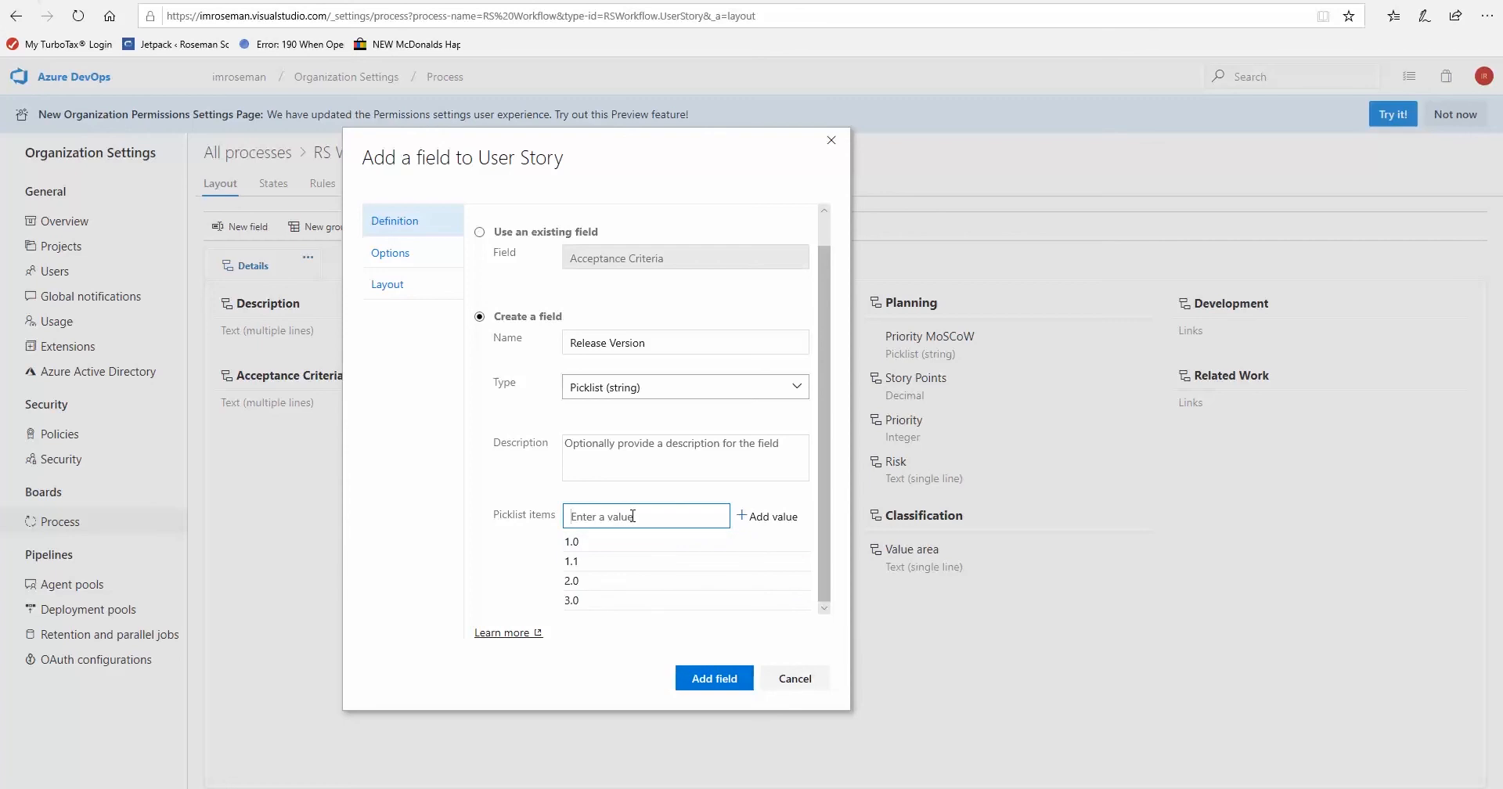
type(".5 (Beta")
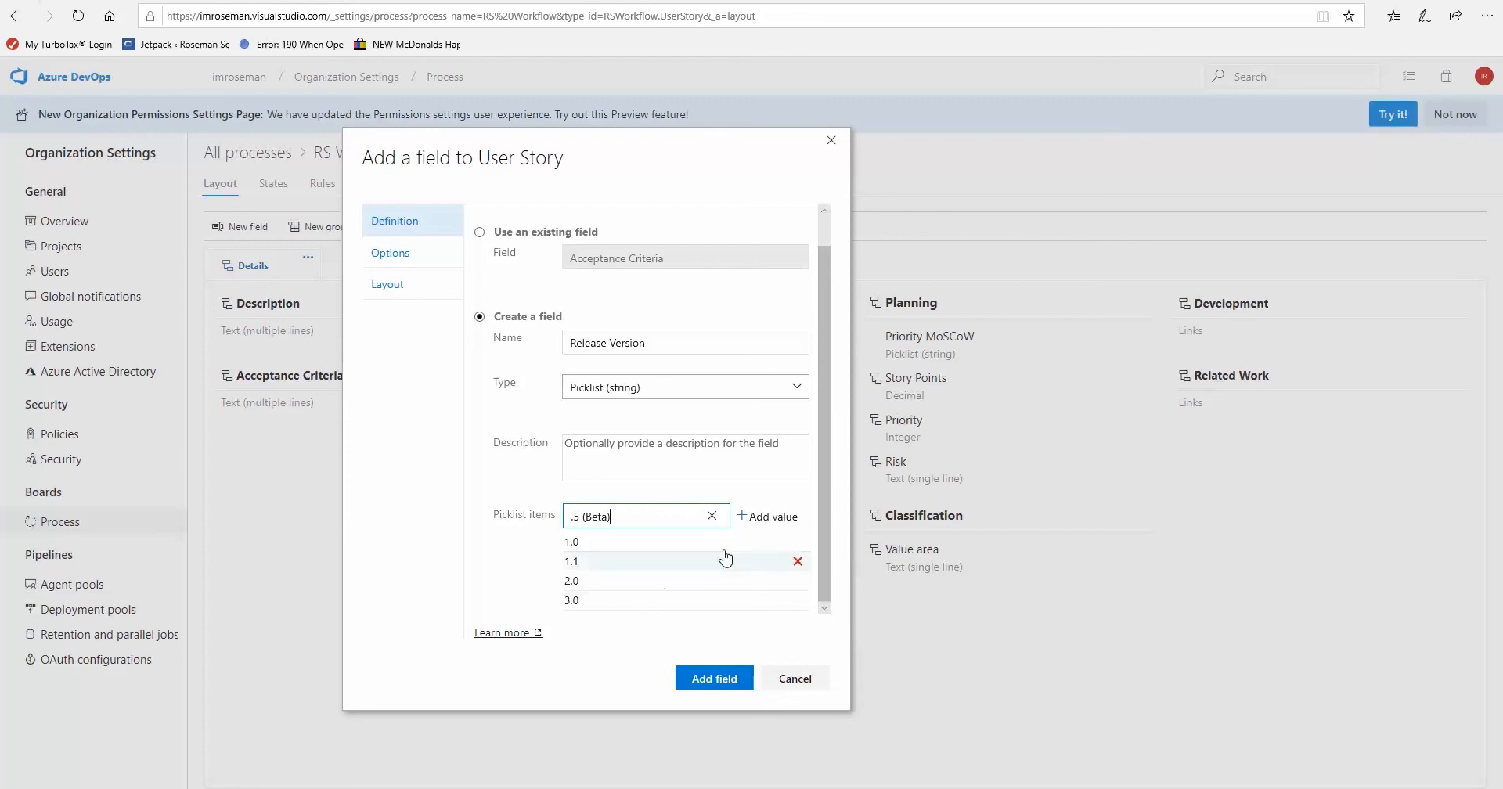
left_click(769, 516)
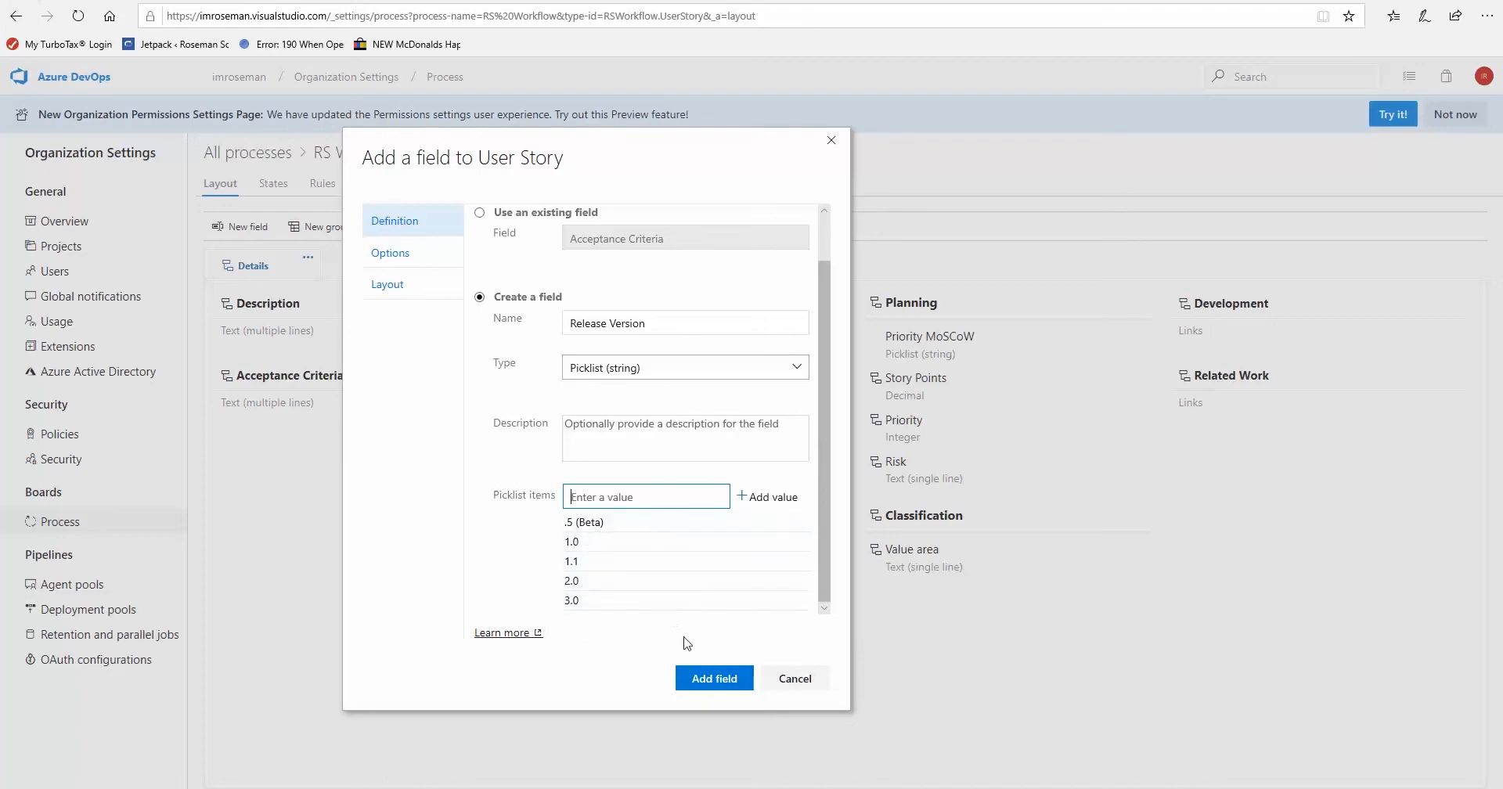
Add the Release Version field to the existing Planning group and place it directly below Priority MoSCoW.
left_click(409, 262)
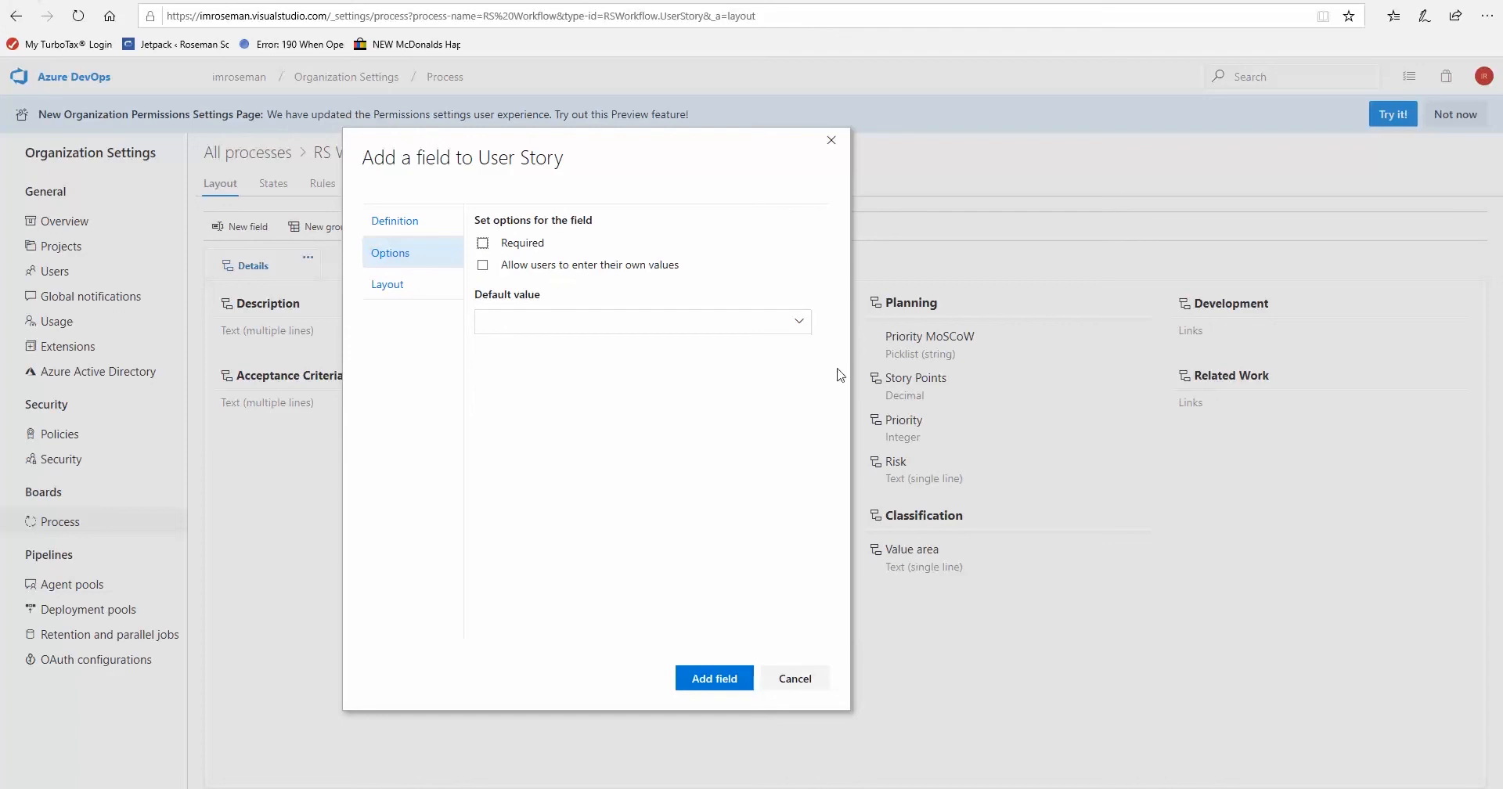
left_click(404, 286)
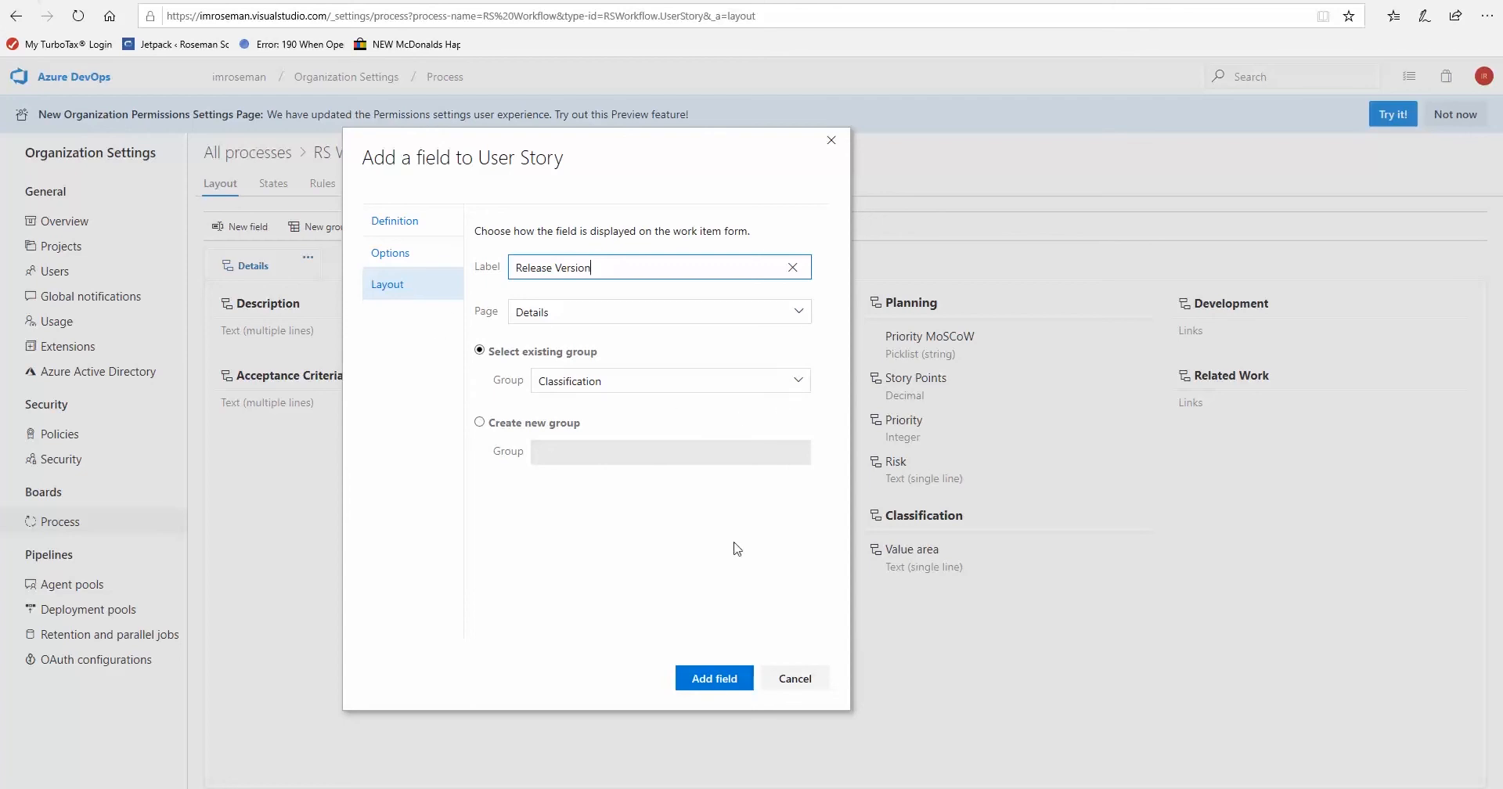
left_click(802, 381)
left_click(715, 430)
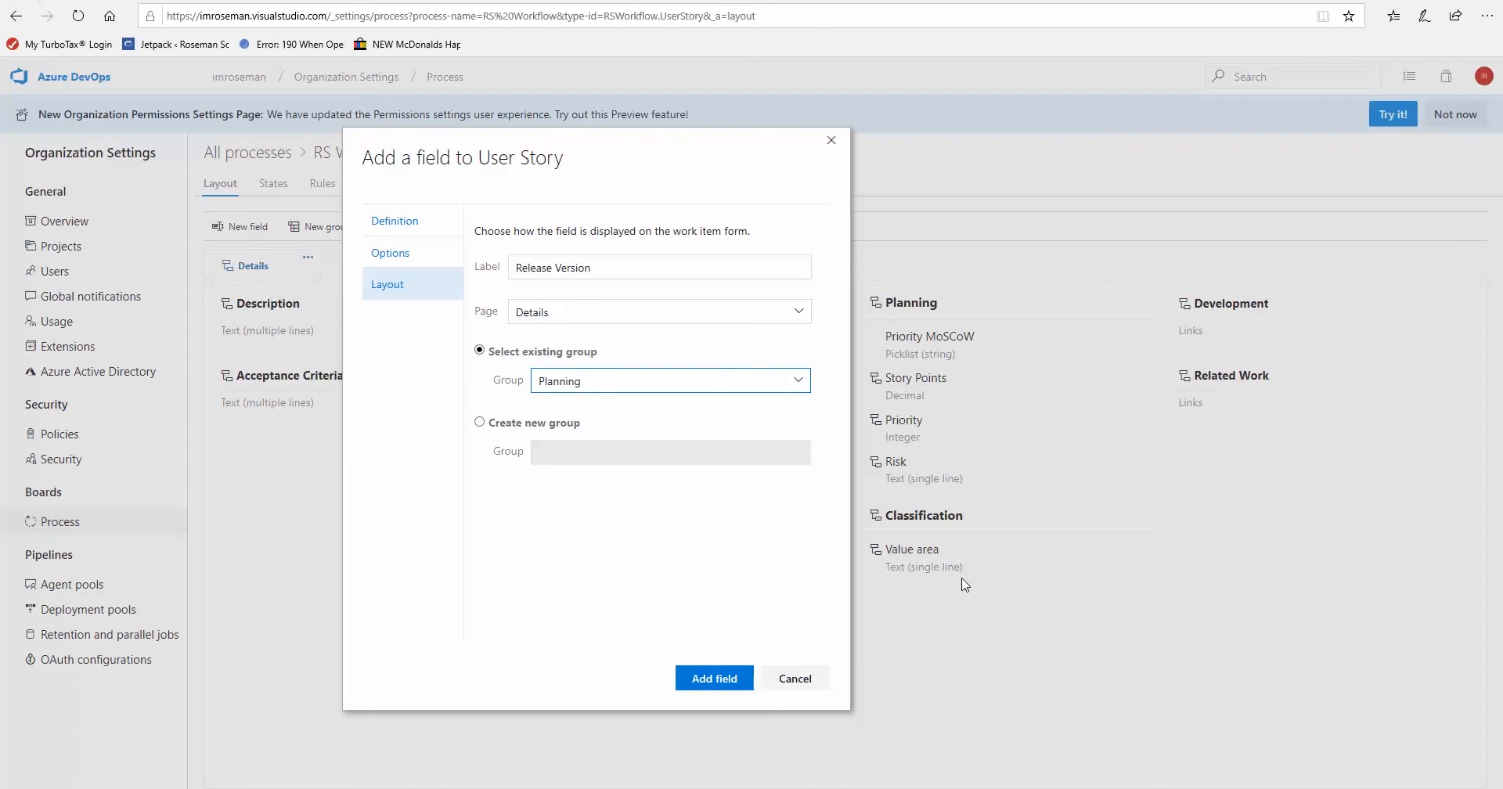
left_click(715, 678)
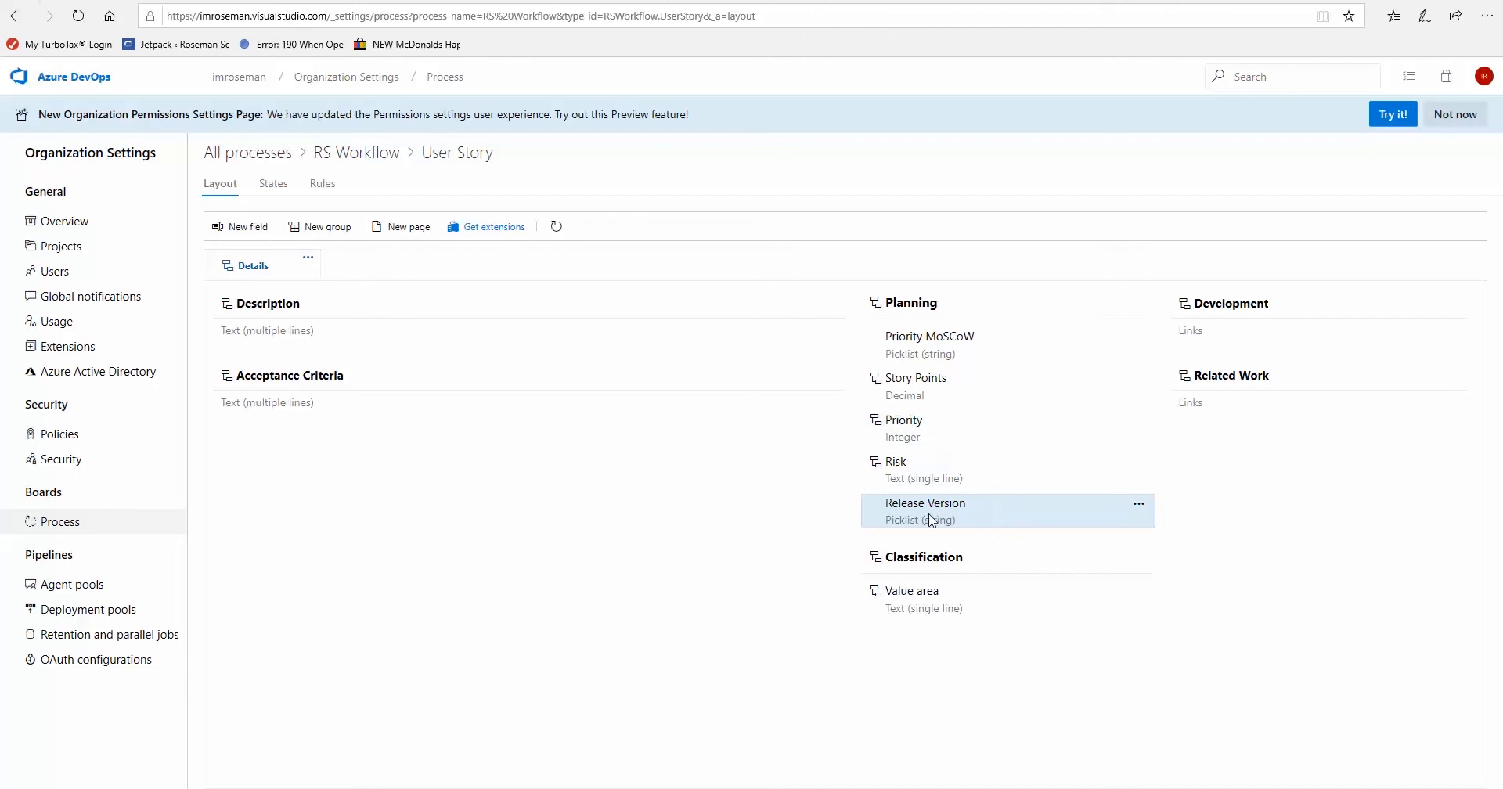
left_click_drag(934, 509, 948, 391)
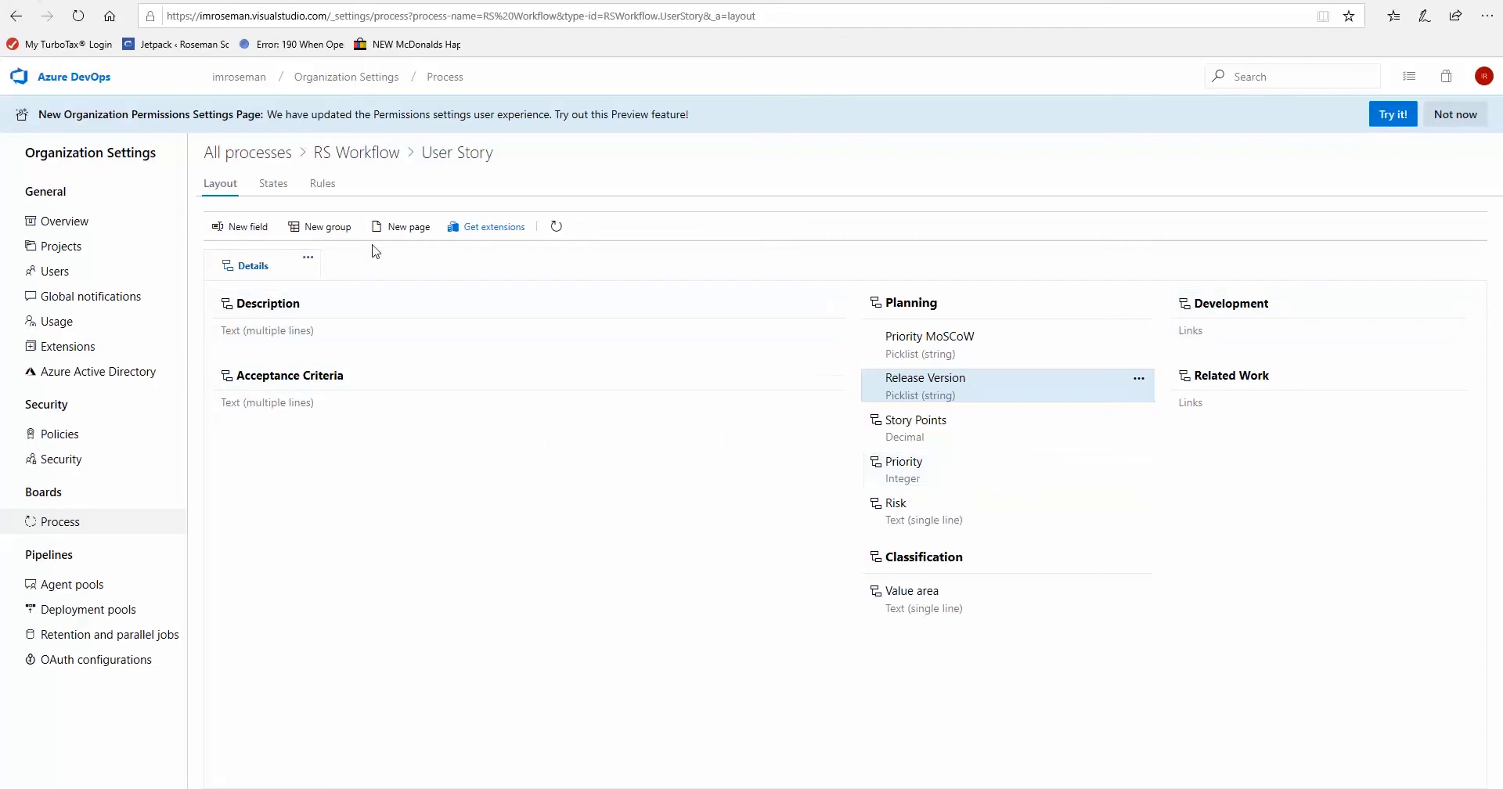
View the User Story workflow states and open a new User Story form in the Roseman Widgets project.
left_click(274, 188)
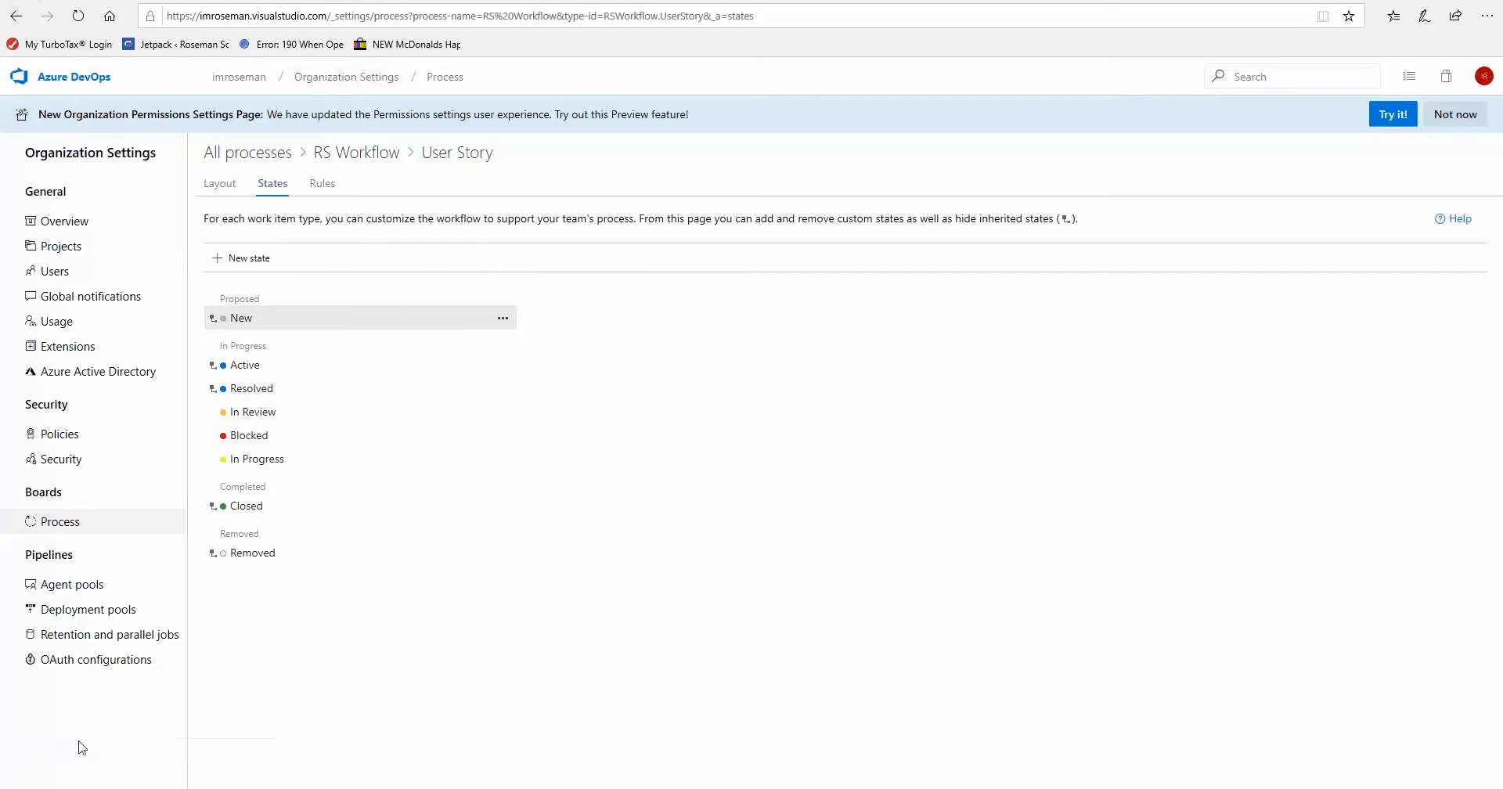
left_click(242, 77)
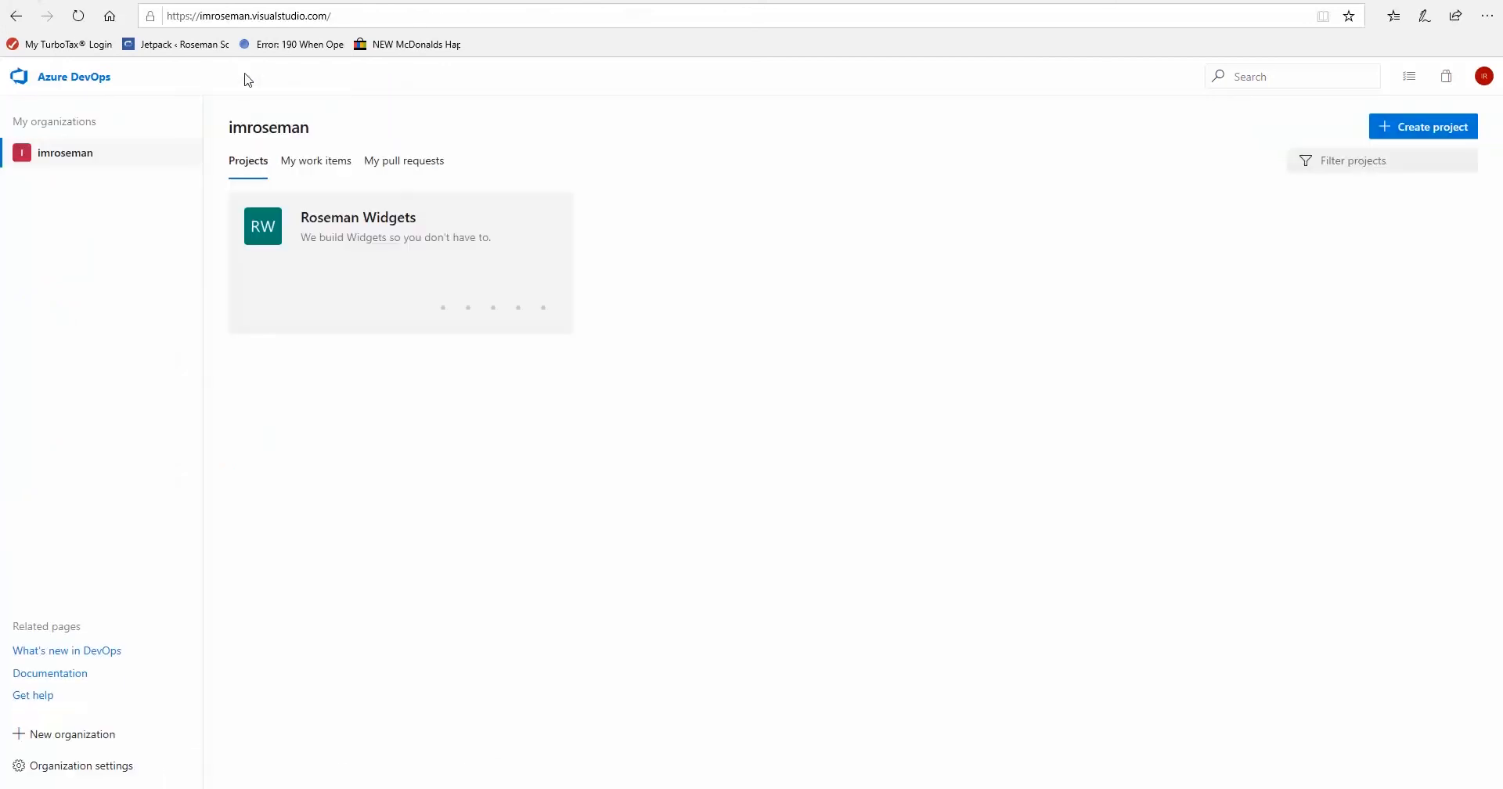
left_click(374, 222)
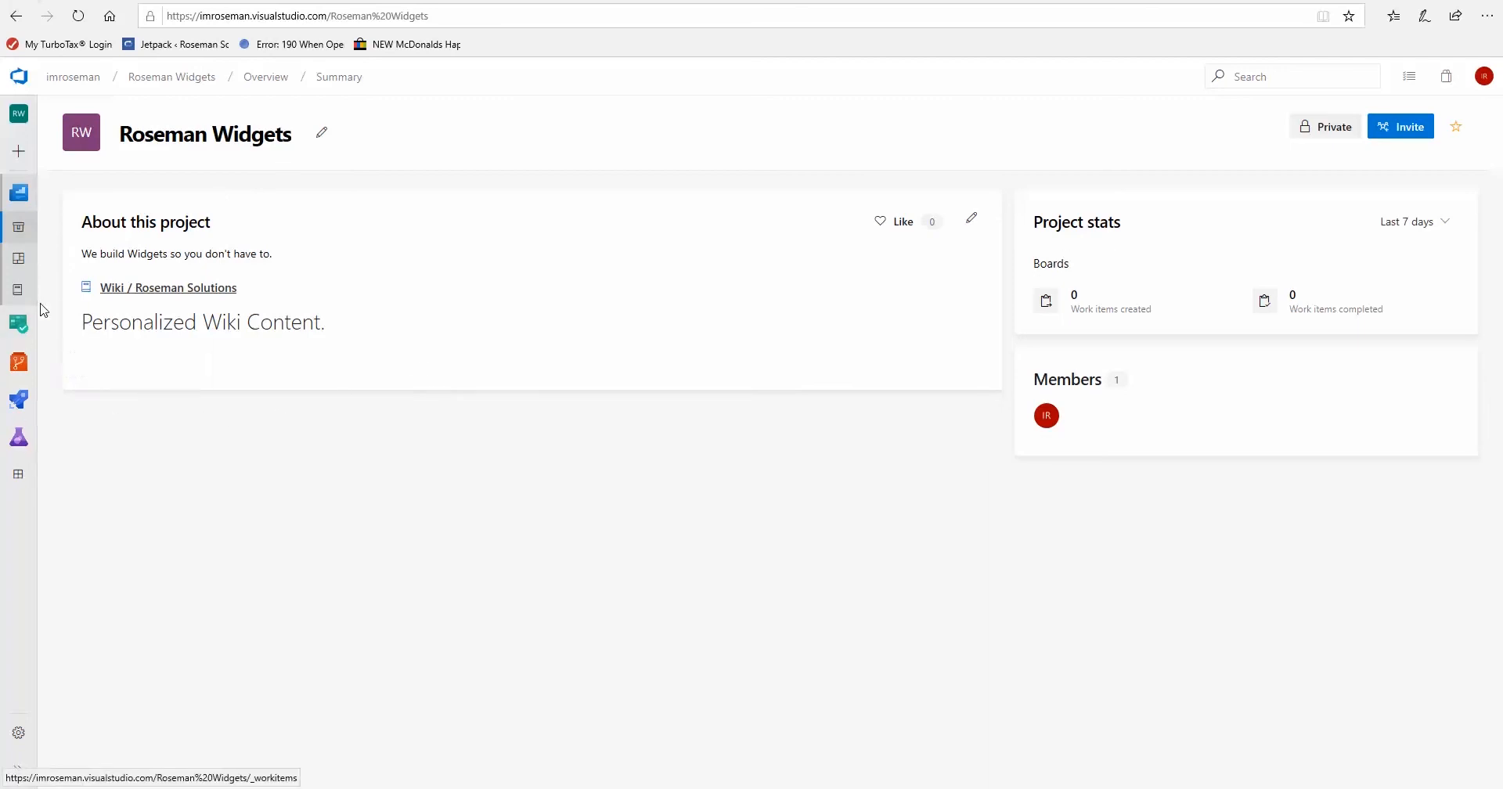
mouse_move(18, 325)
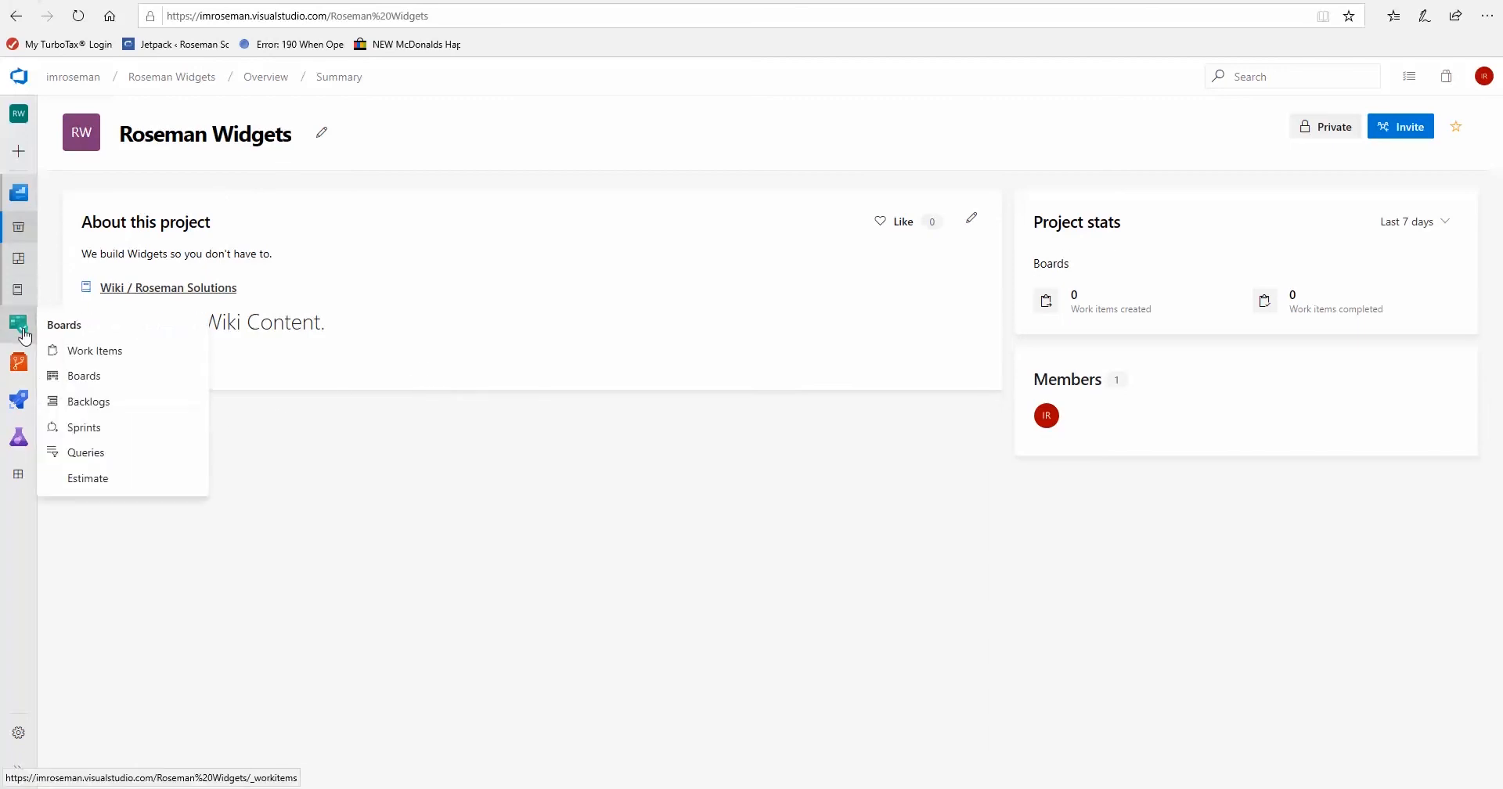
left_click(19, 154)
mouse_move(84, 158)
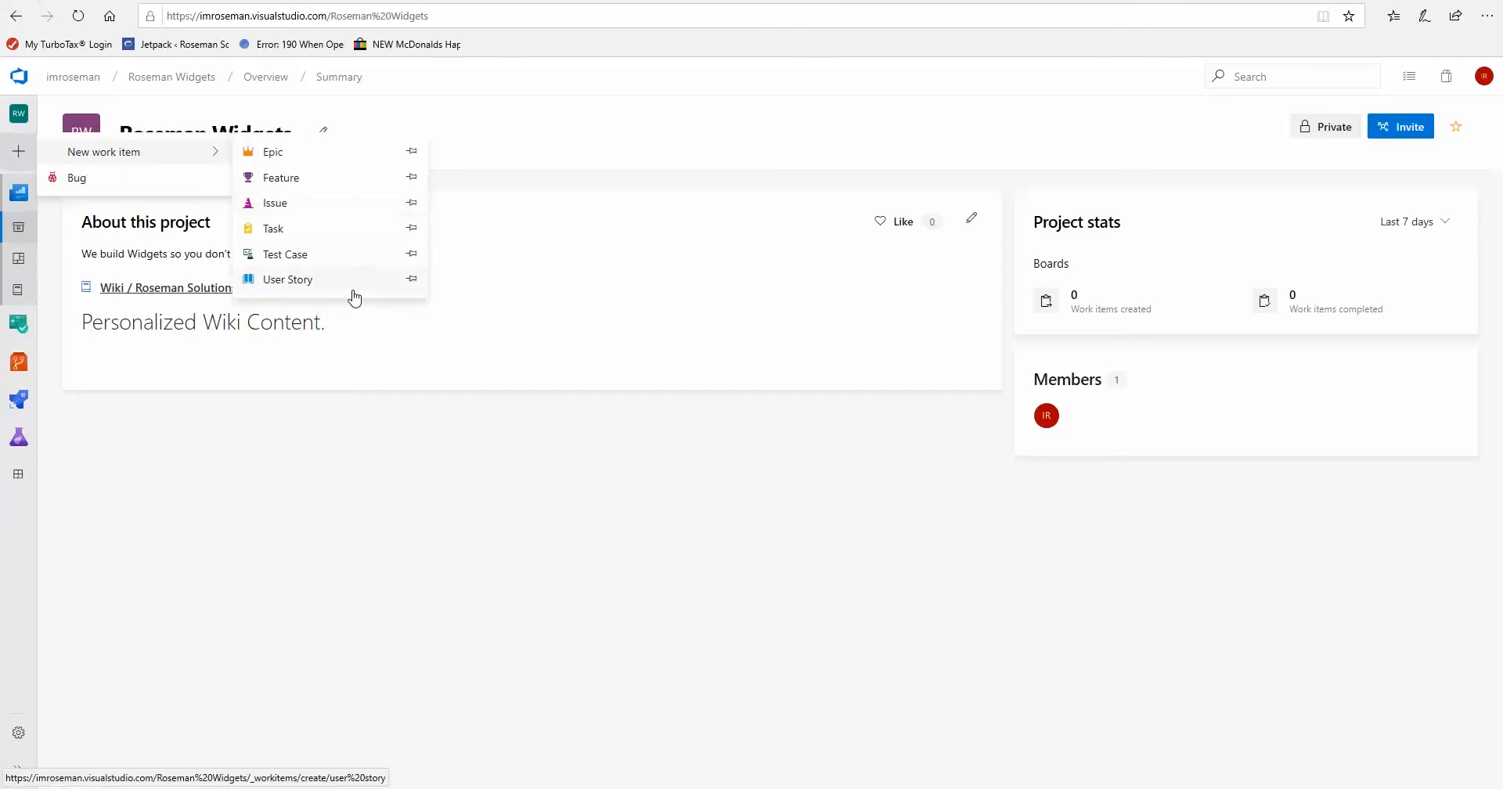
left_click(279, 281)
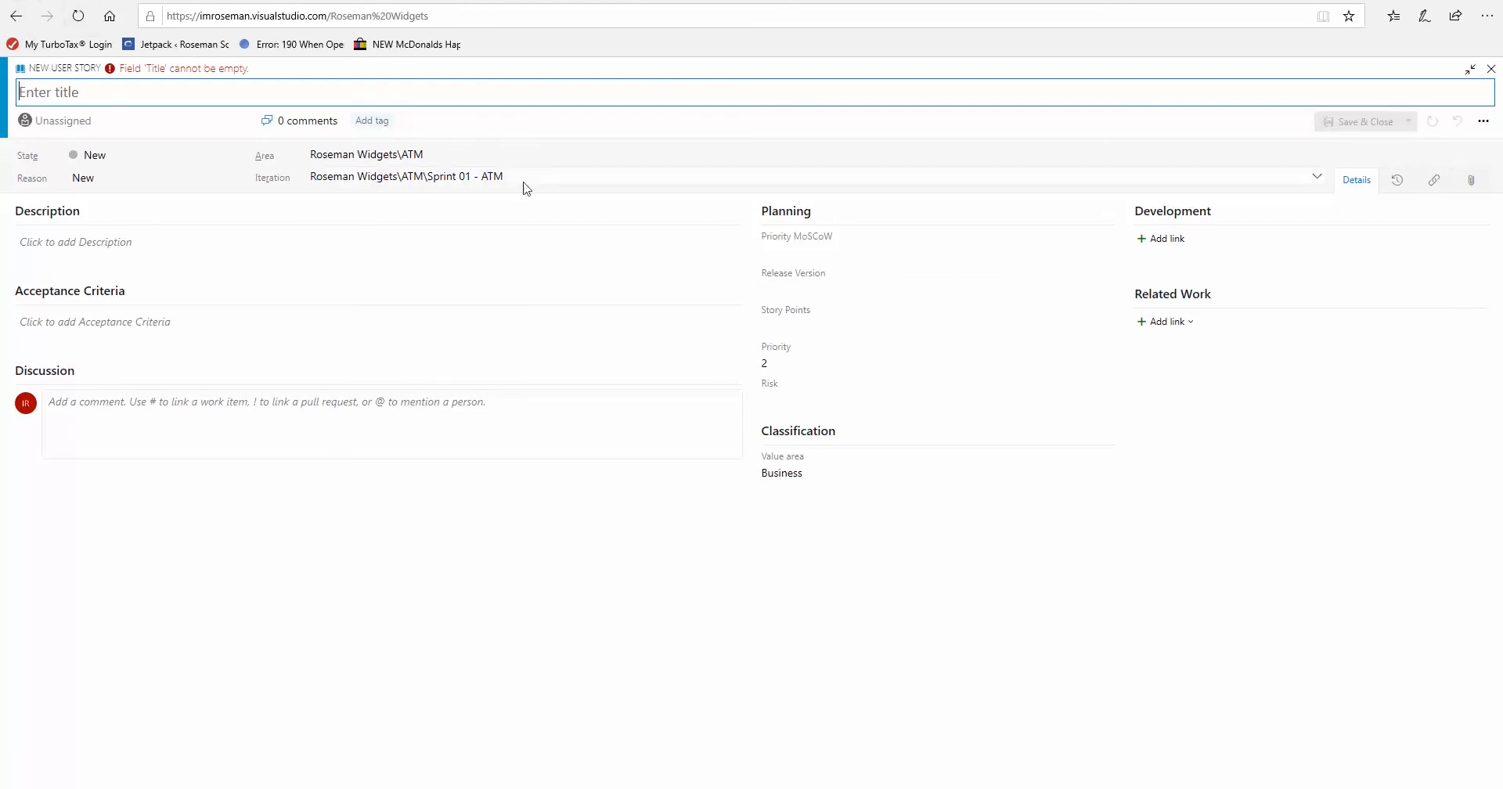
Set the new User Story's Release Version to .5 (Beta).
left_click(1104, 274)
left_click(921, 288)
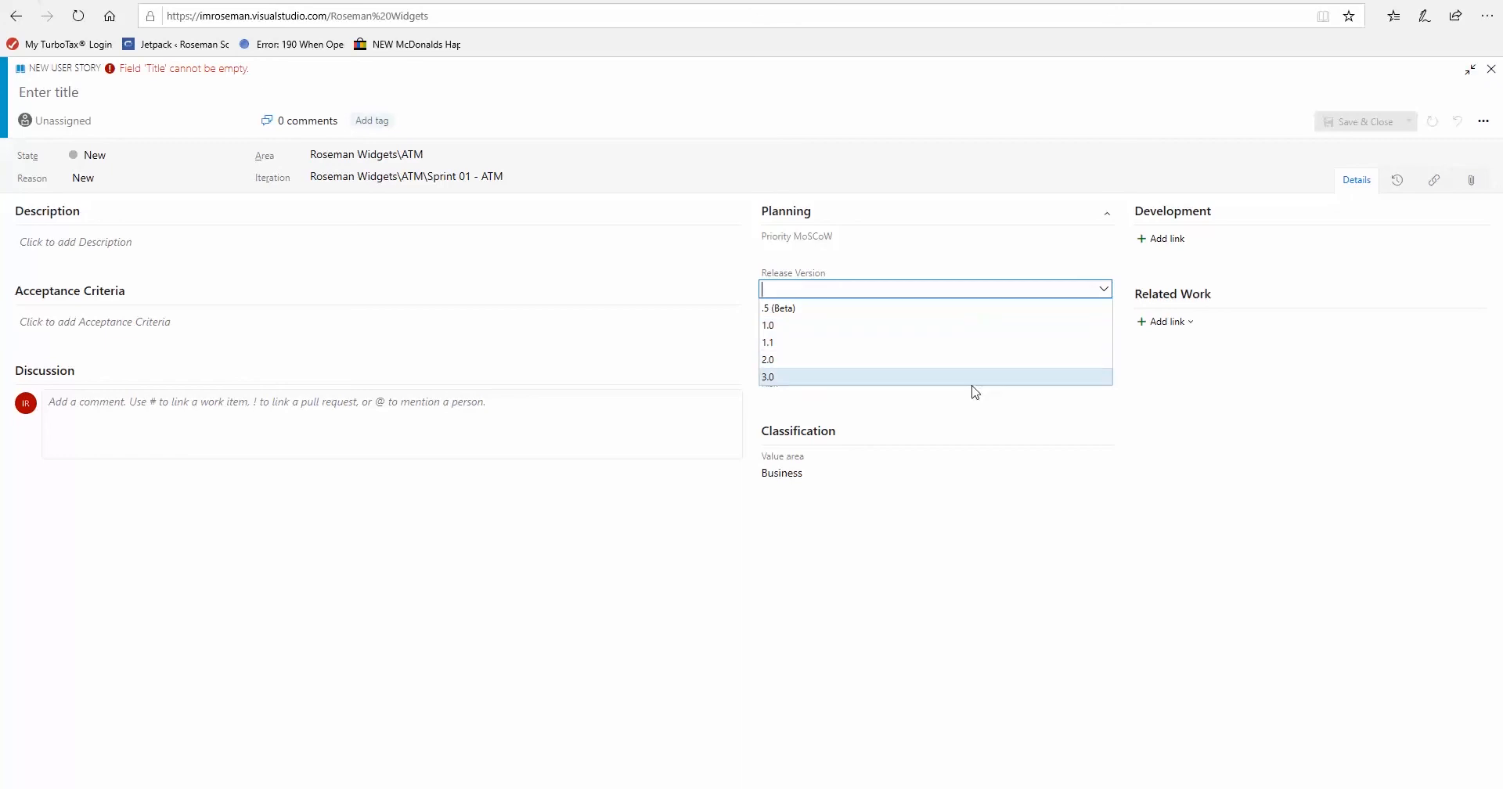
key("Up")
key("Return")
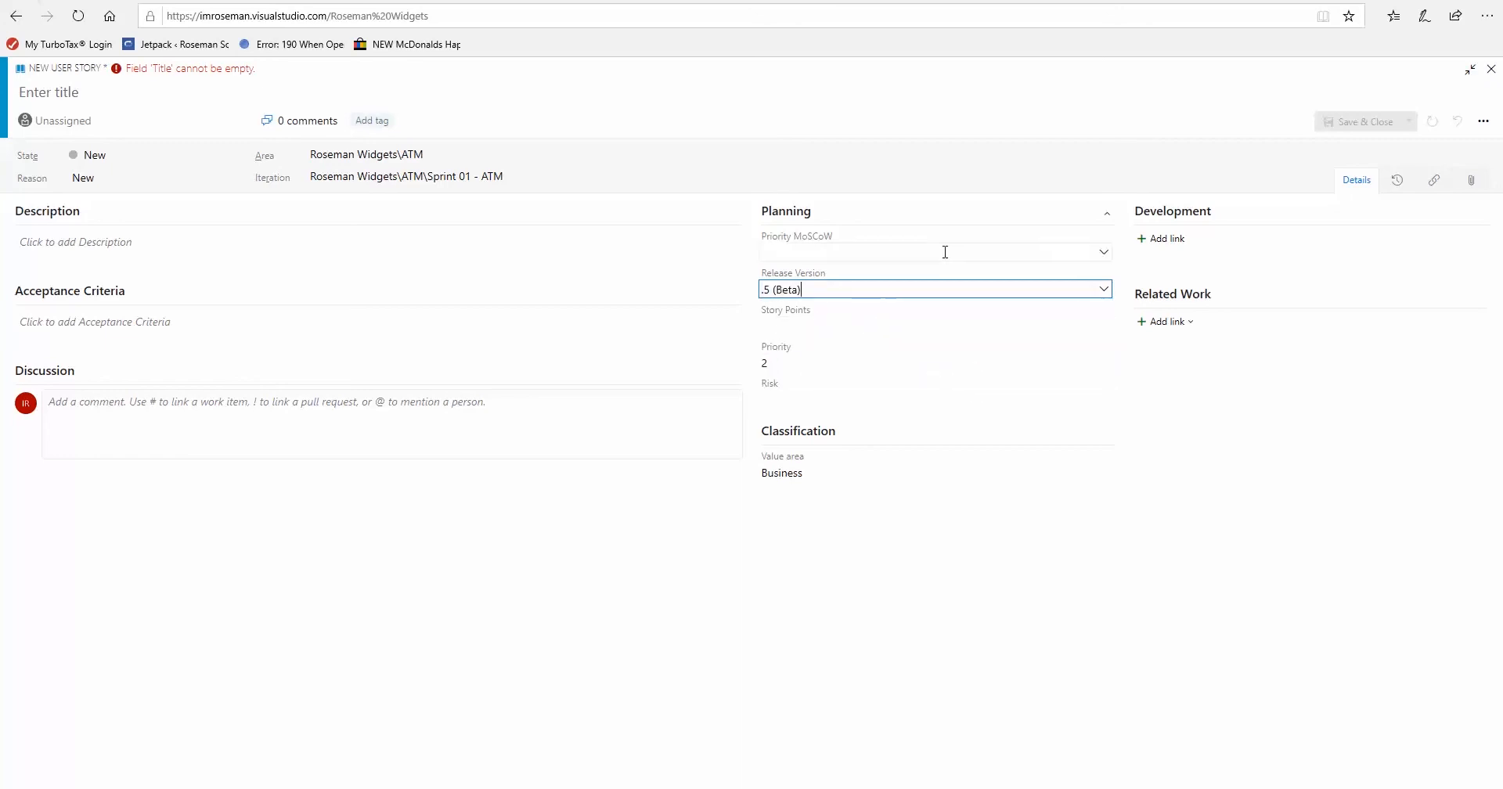
Title the new work item "Test User Story", then save and close it.
left_click(144, 103)
type("Test User Story")
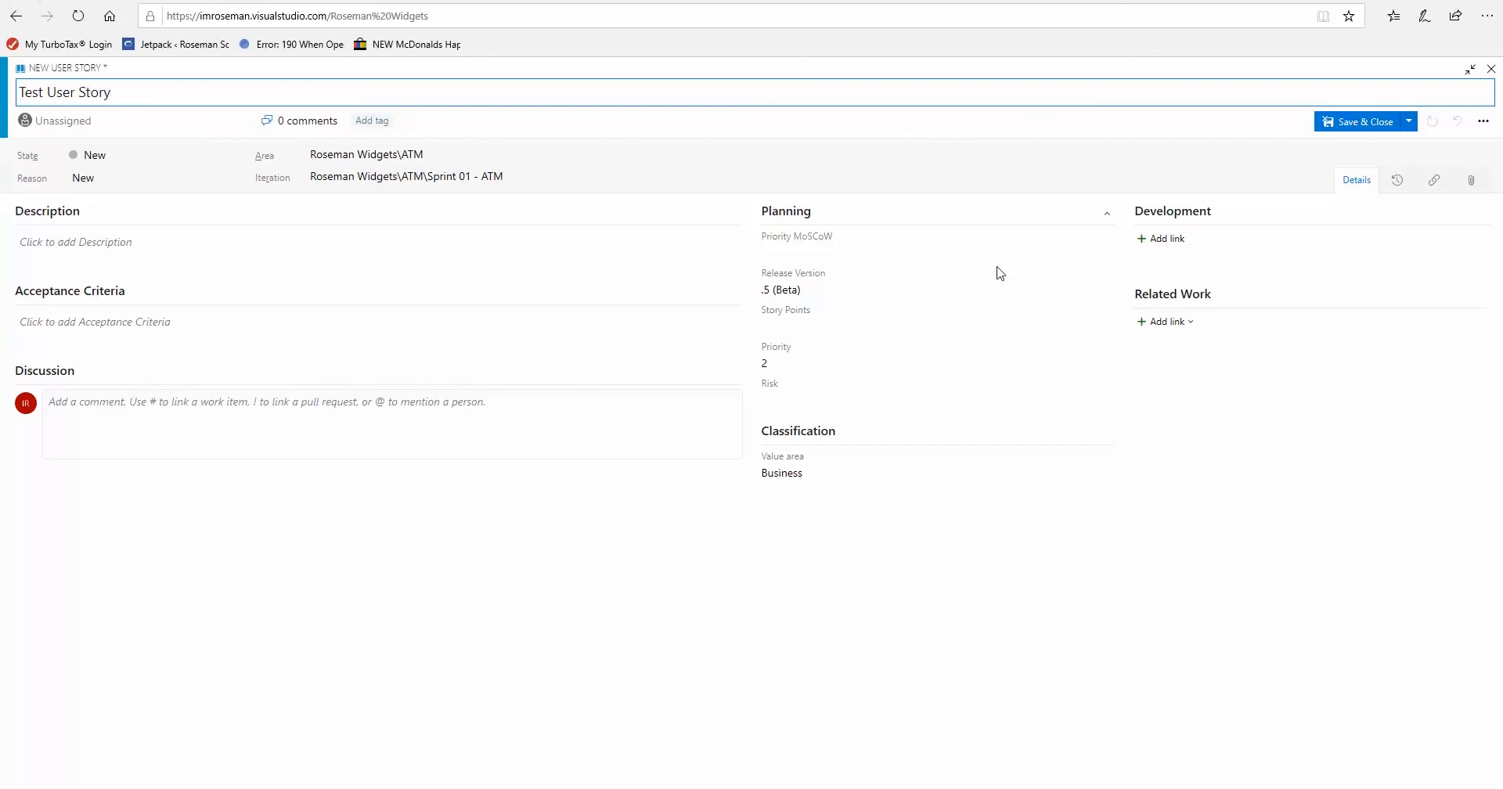
left_click(1038, 269)
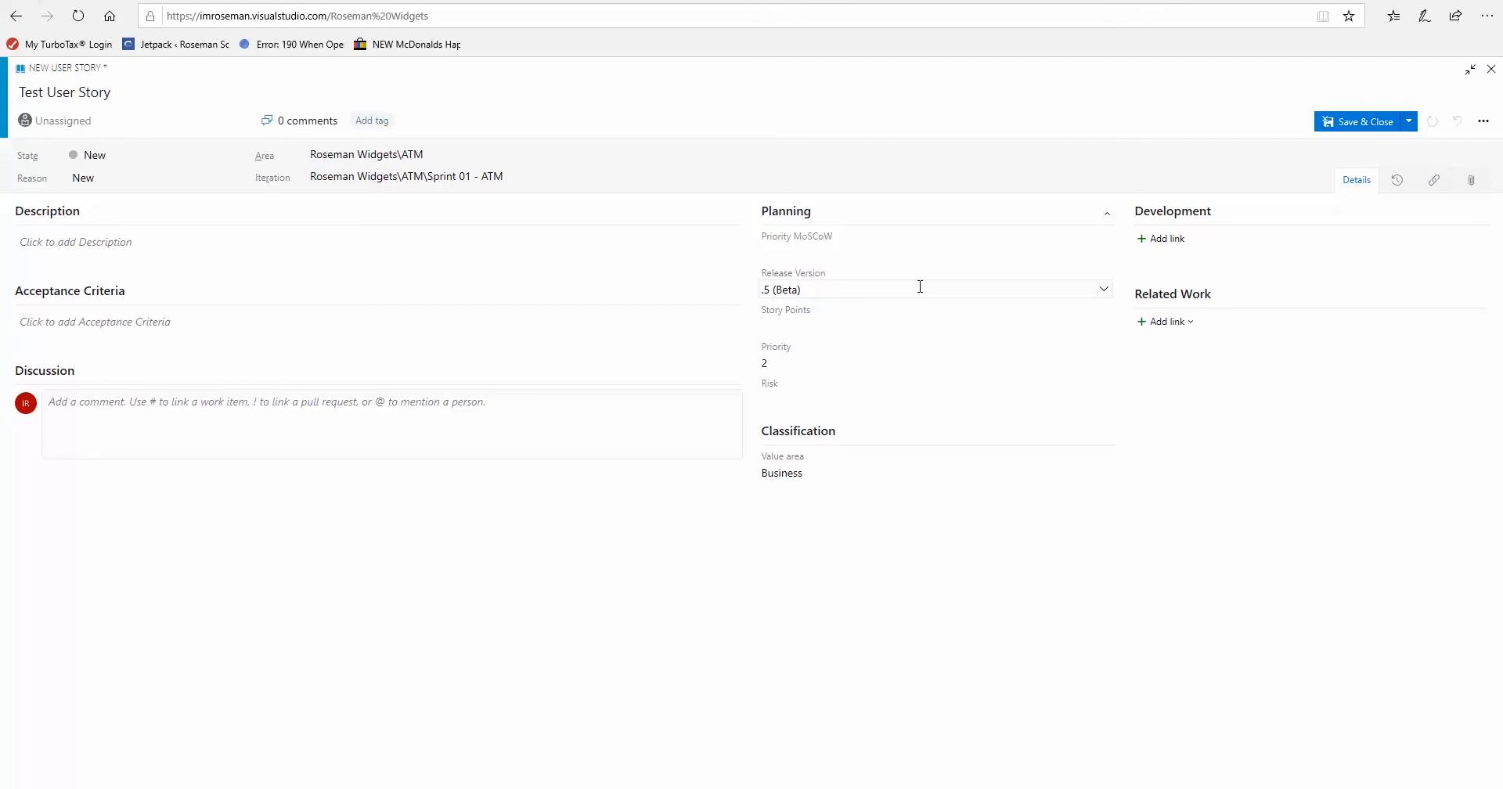
left_click(1375, 125)
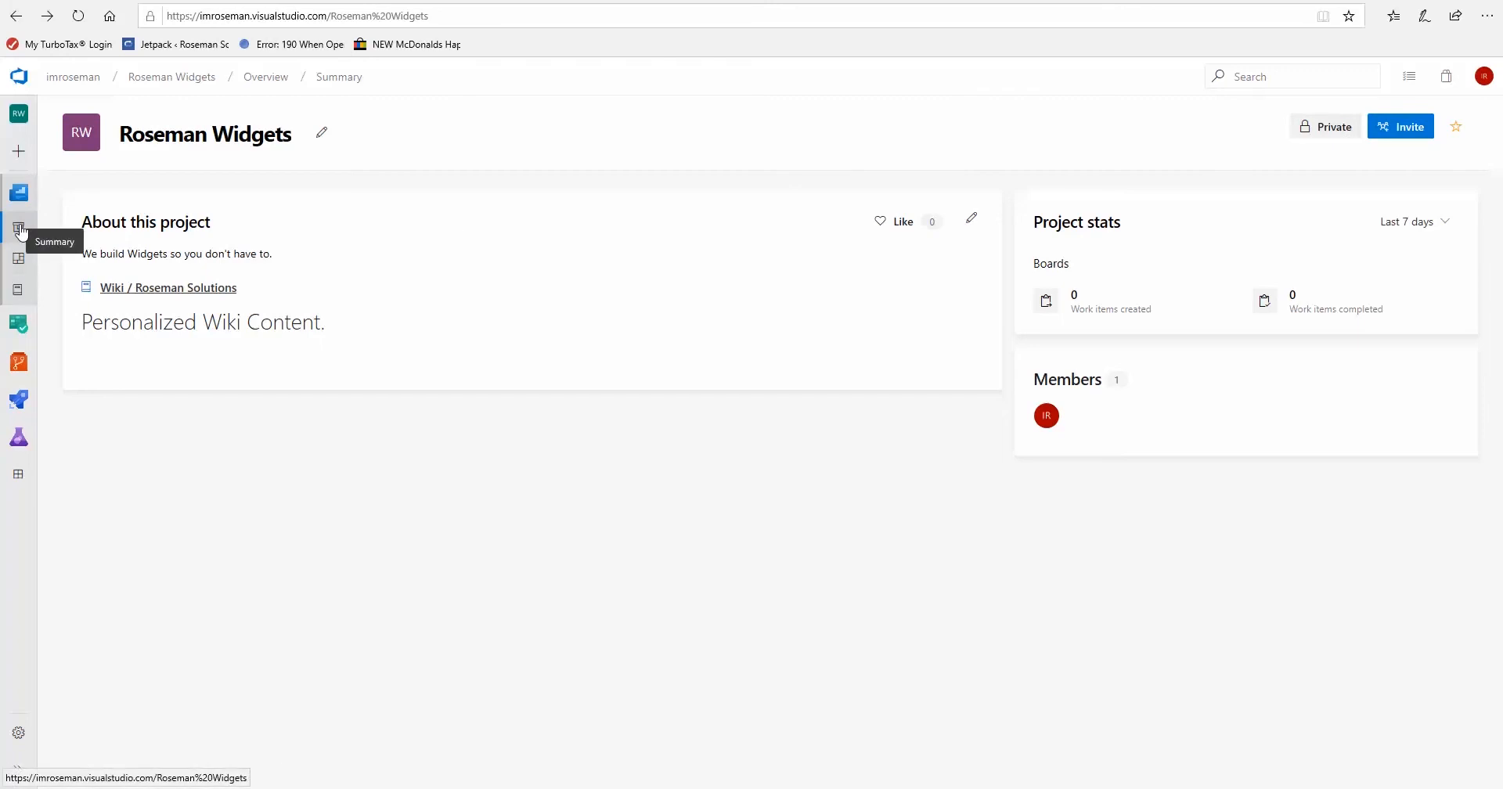
Open the saved Test User Story from the Roseman Widgets project's work items list.
mouse_move(19, 324)
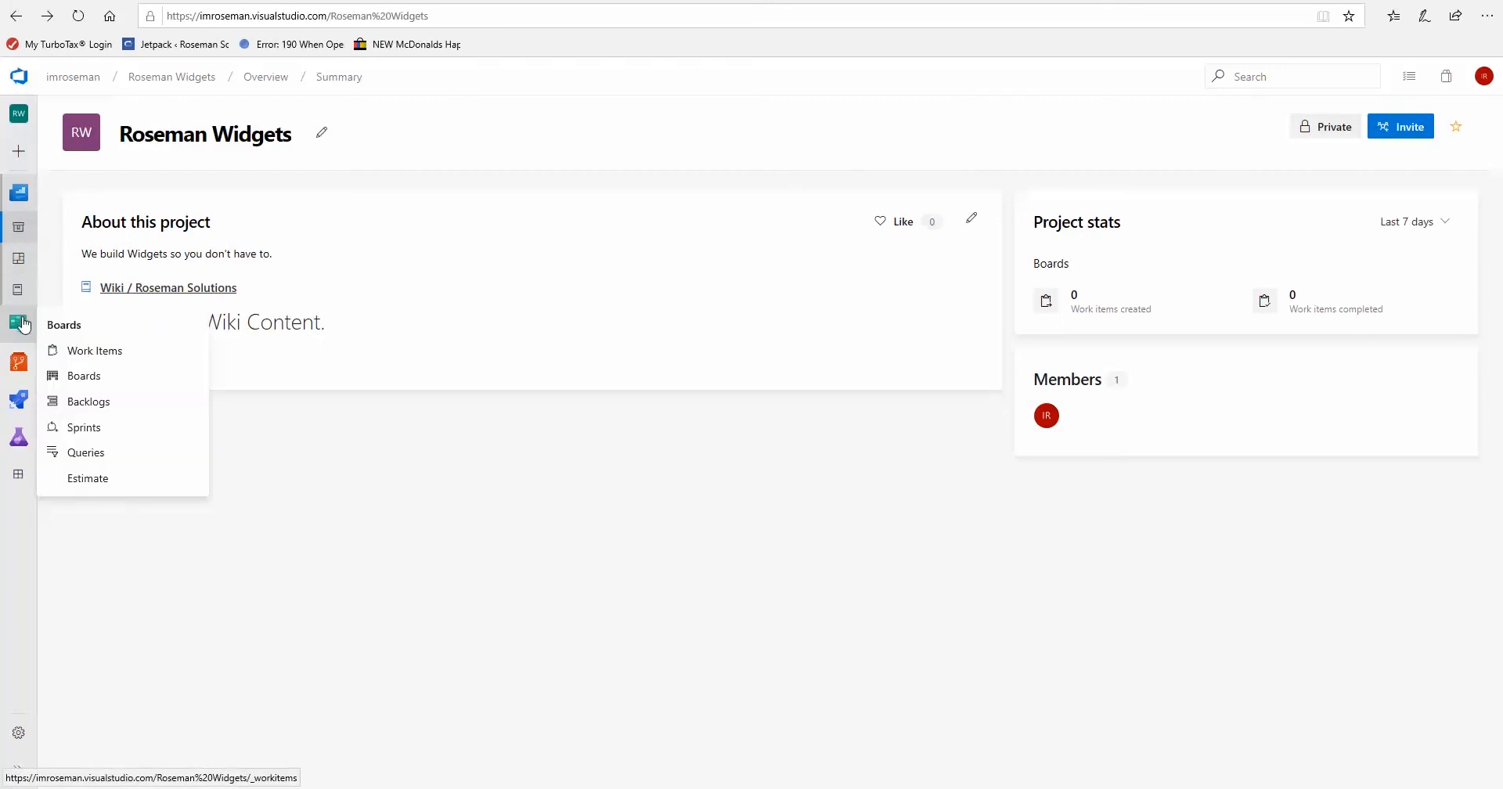
left_click(92, 351)
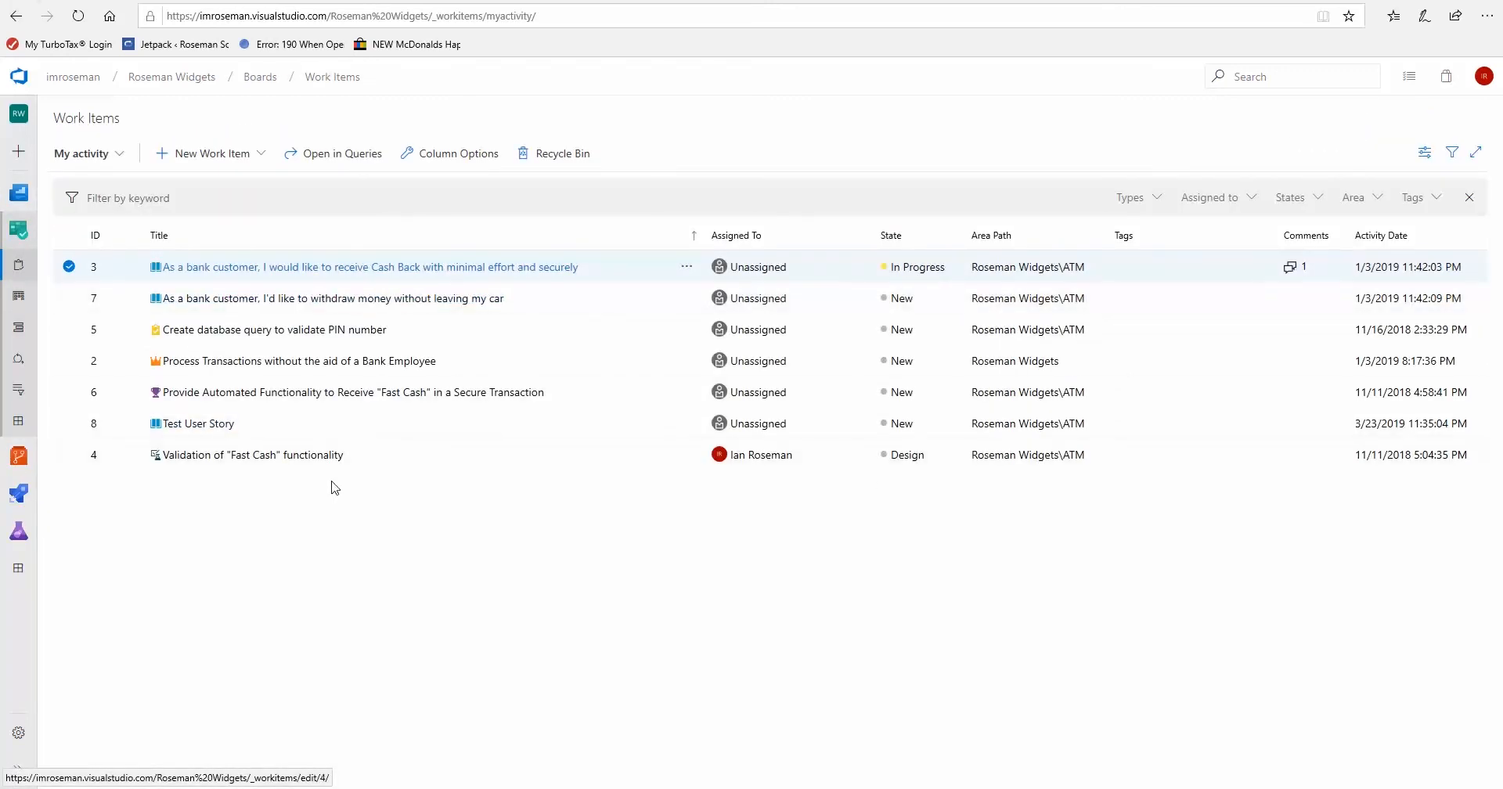
left_click(216, 429)
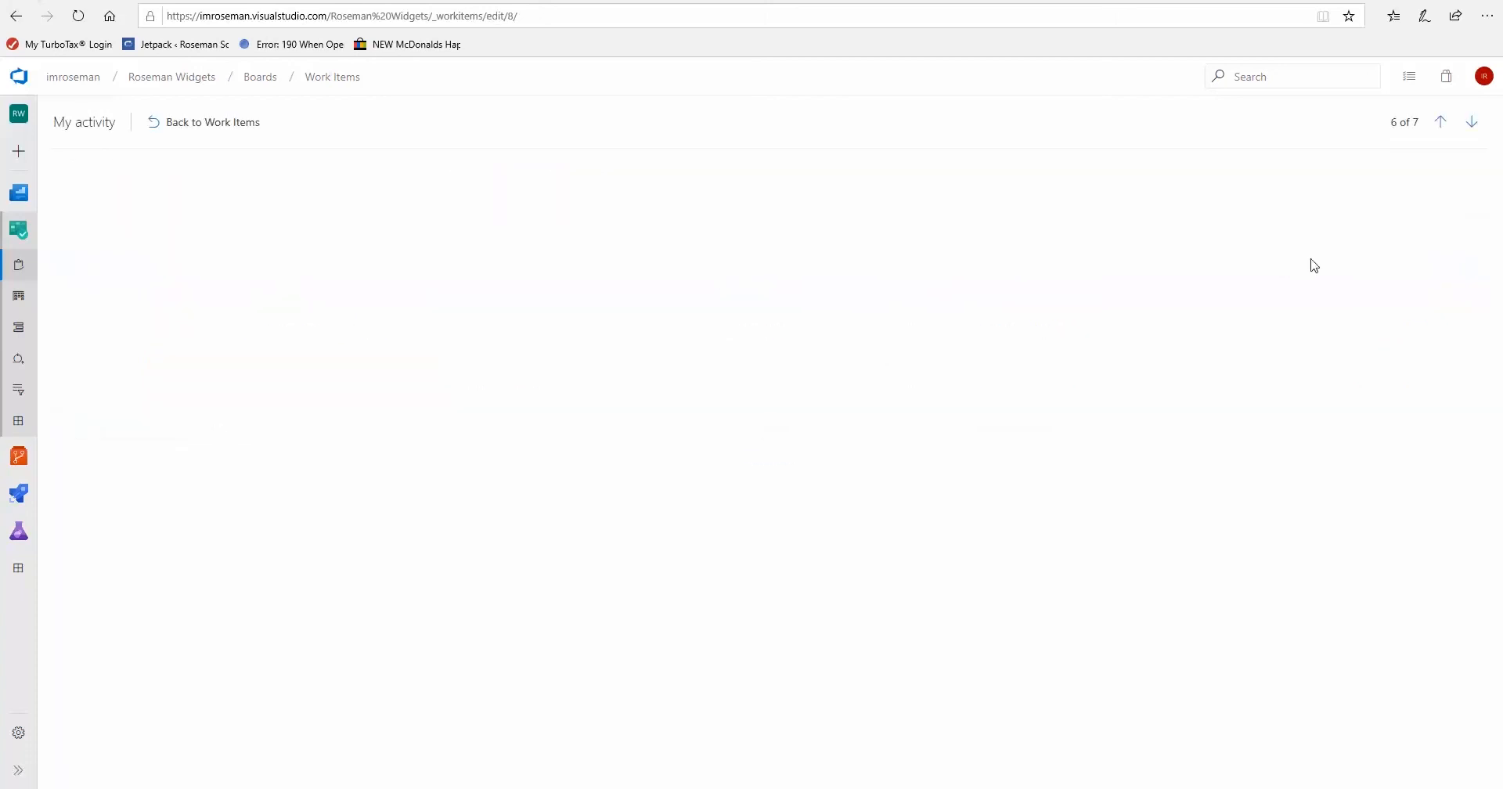